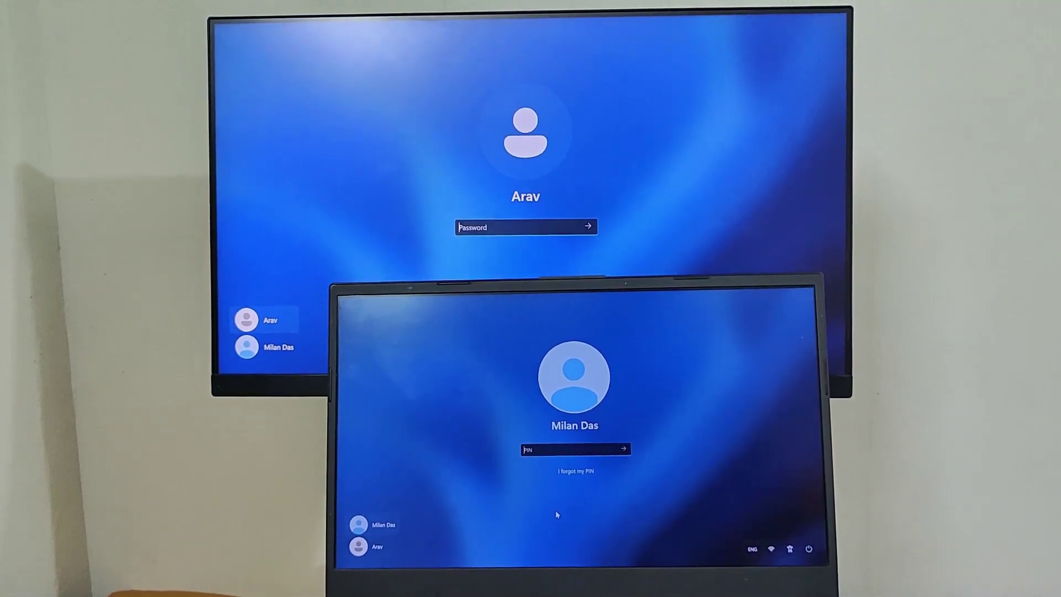
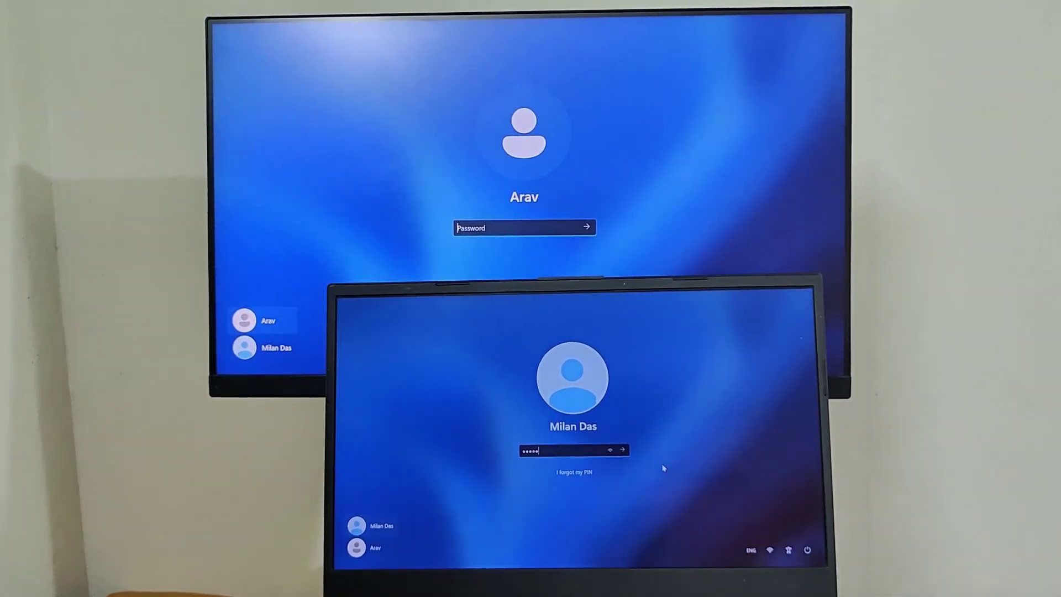
Step: Sign in with the PIN on the laptop and the password on the monitor, then open Edge and Steam's library
key("Return")
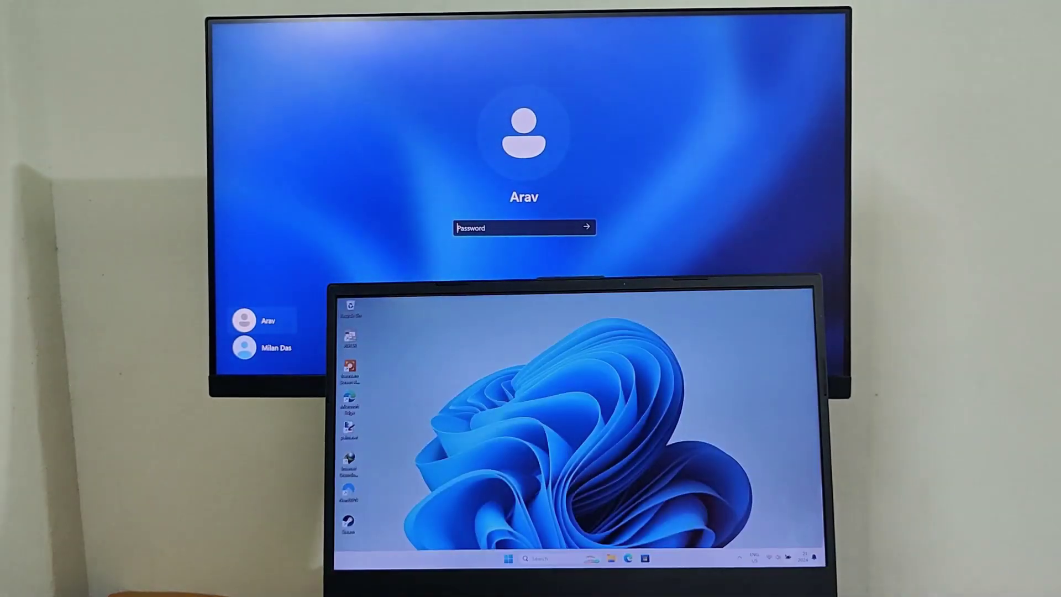
key("Return")
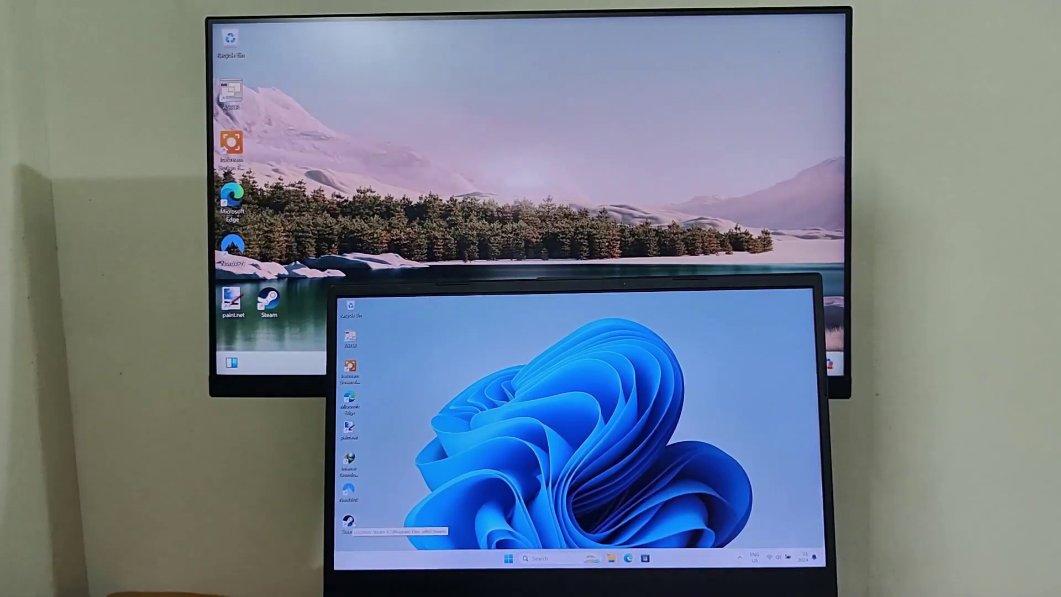
double_click(232, 196)
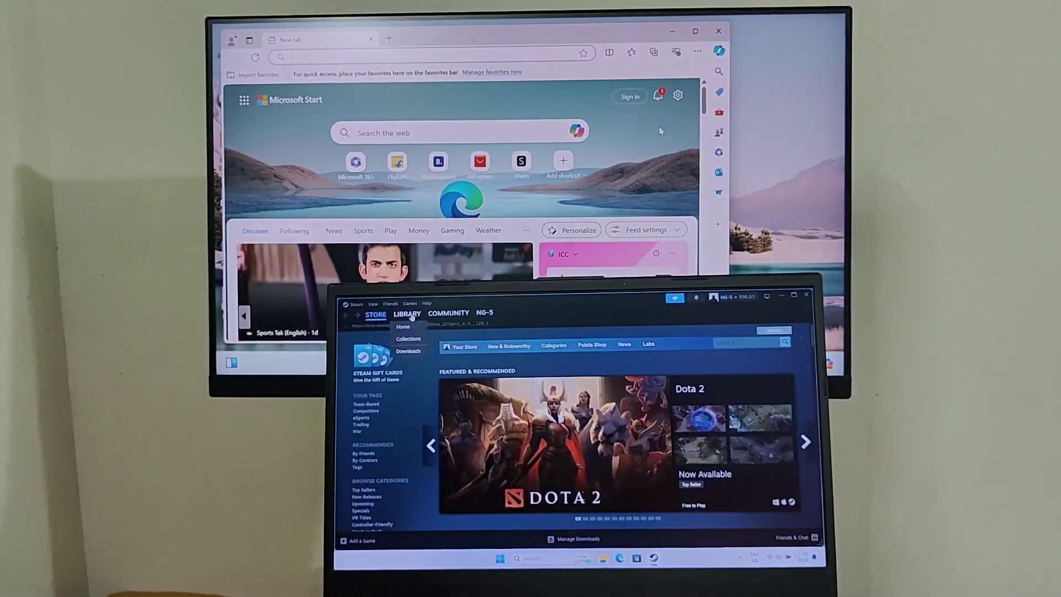
left_click(407, 314)
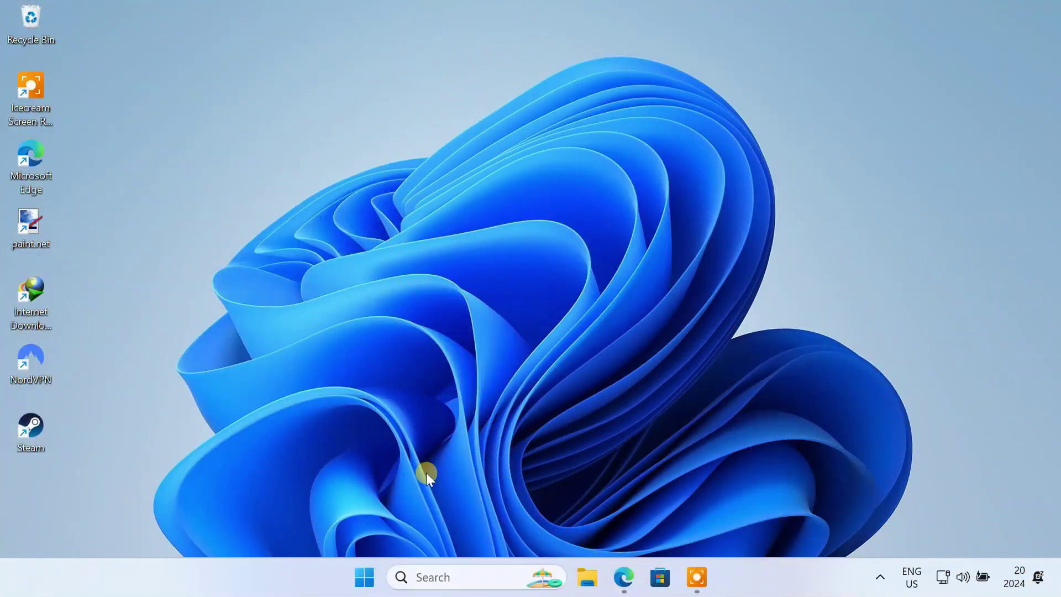
Step: Check the Other users page under Settings > Accounts, then close Settings
key("super")
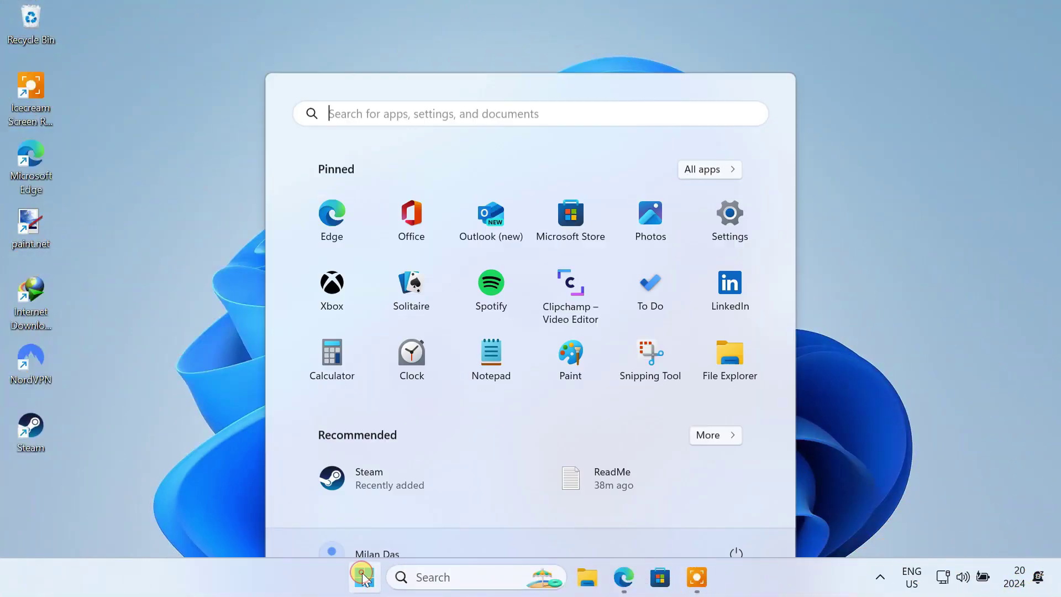
left_click(754, 201)
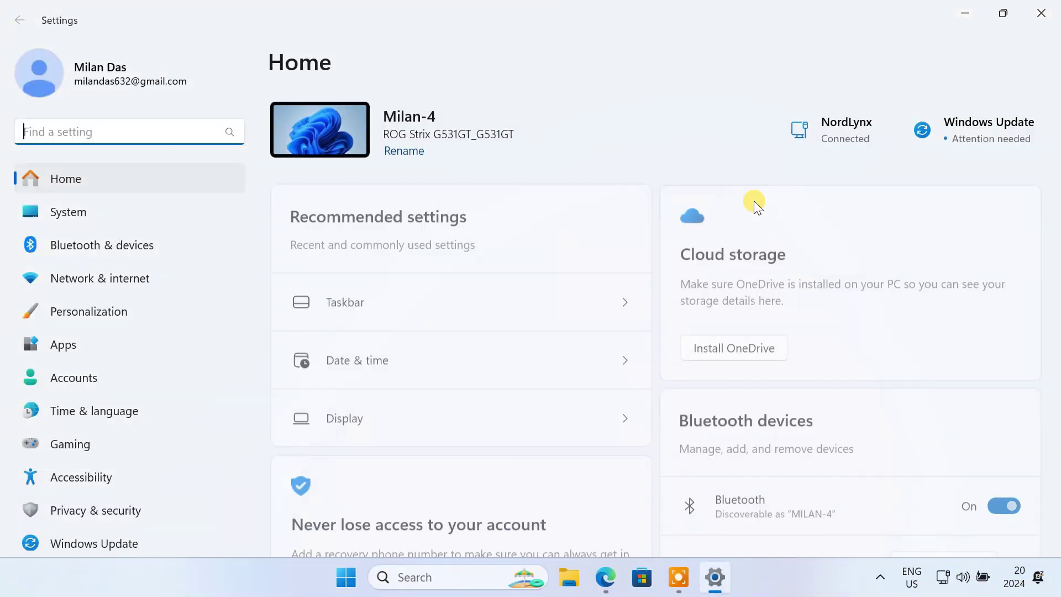
left_click(114, 387)
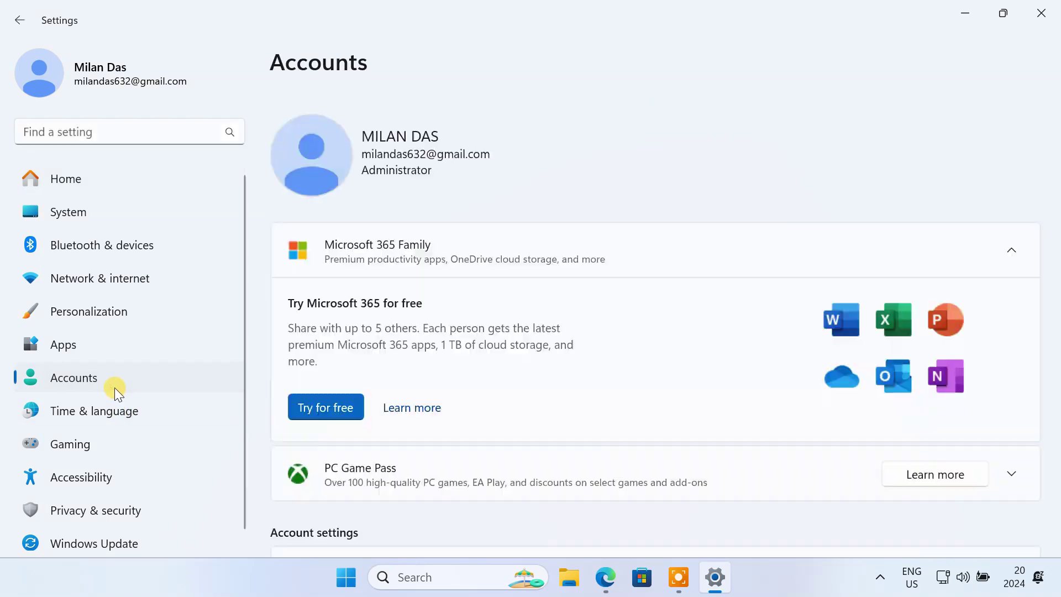
scroll(604, 463, "down", 5)
scroll(604, 463, "down", 3)
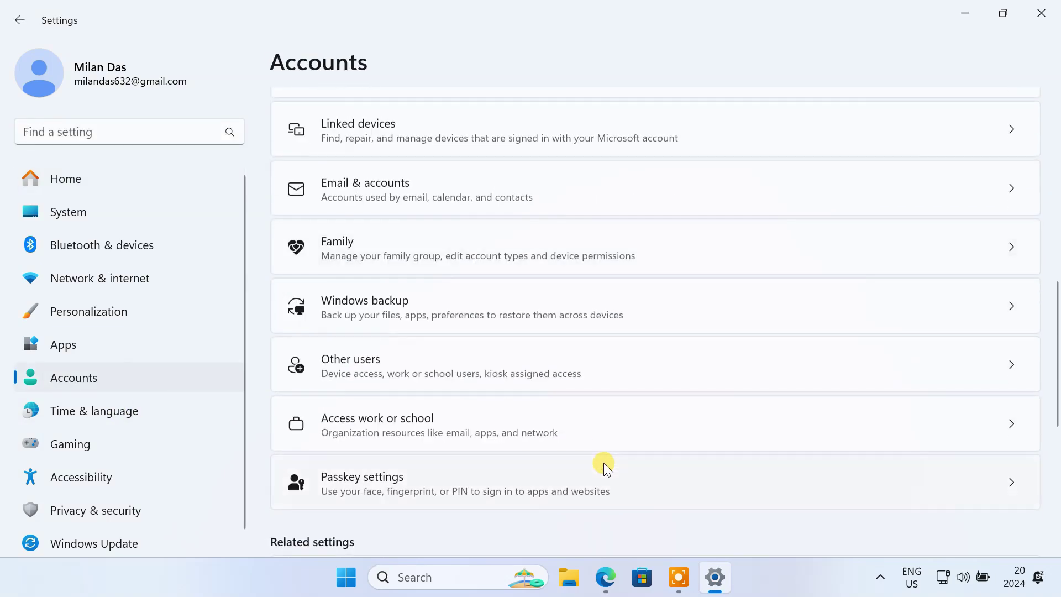
left_click(346, 373)
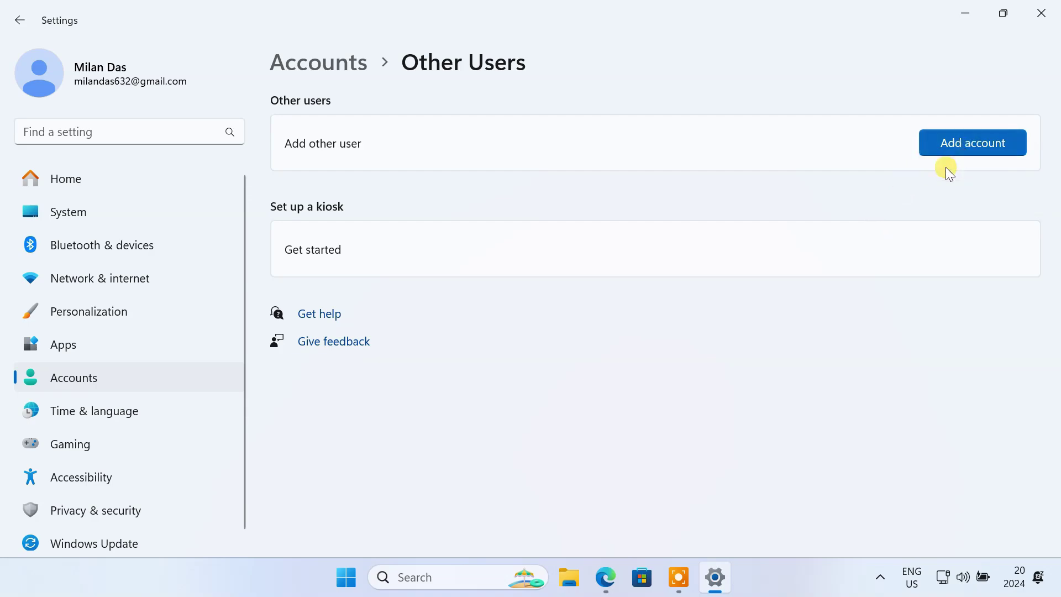
left_click(1039, 13)
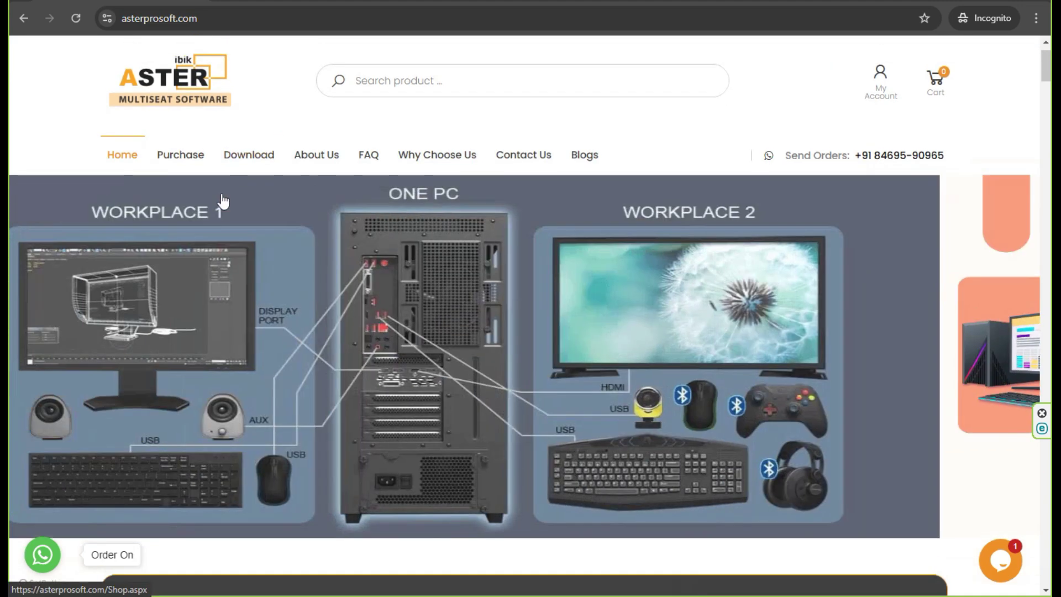
scroll(277, 177, "down", 10)
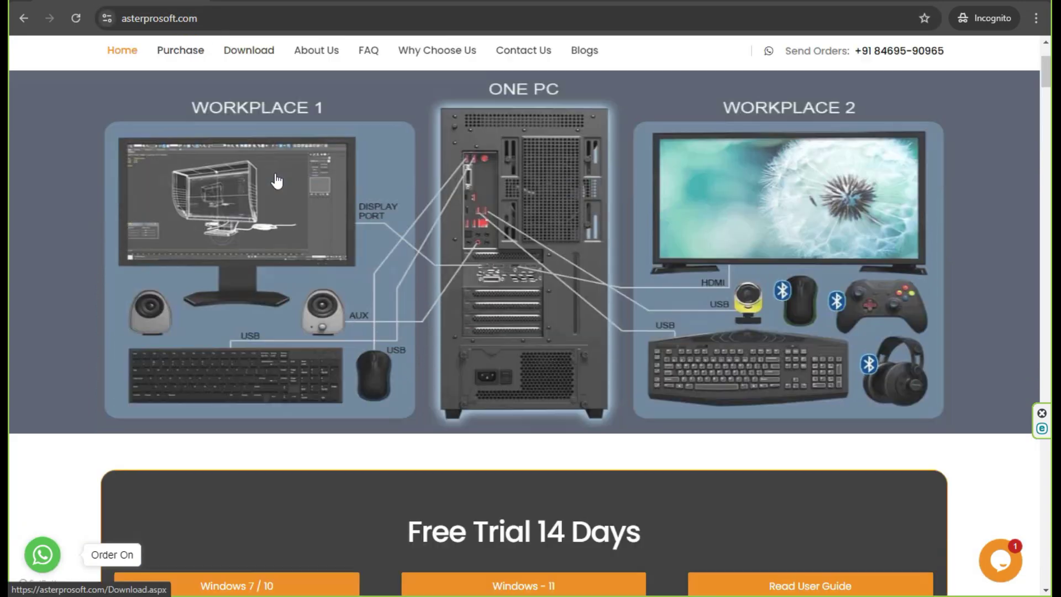
scroll(303, 178, "down", 7)
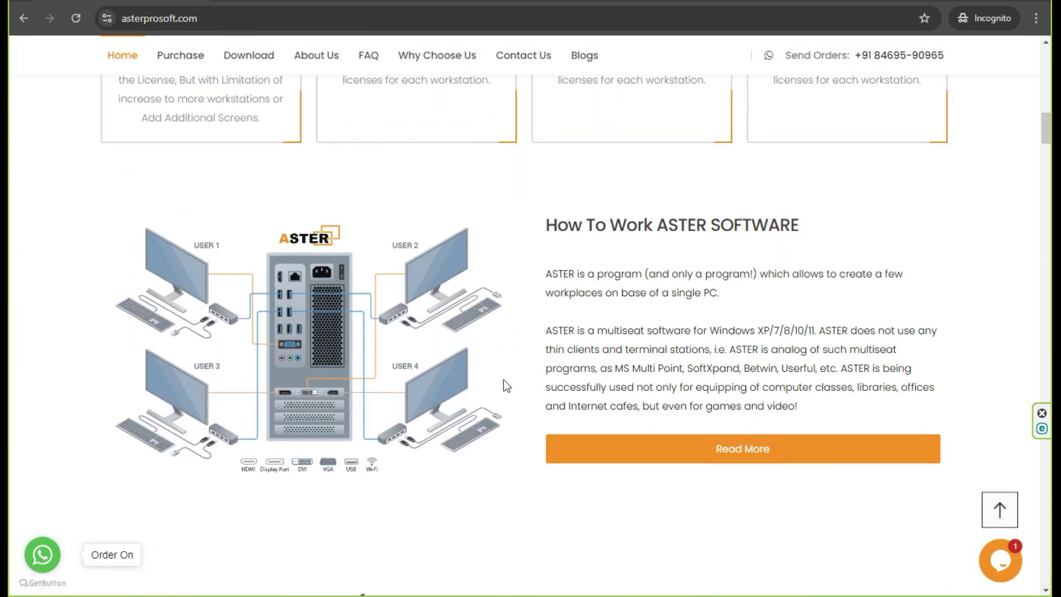
scroll(489, 370, "up", 6)
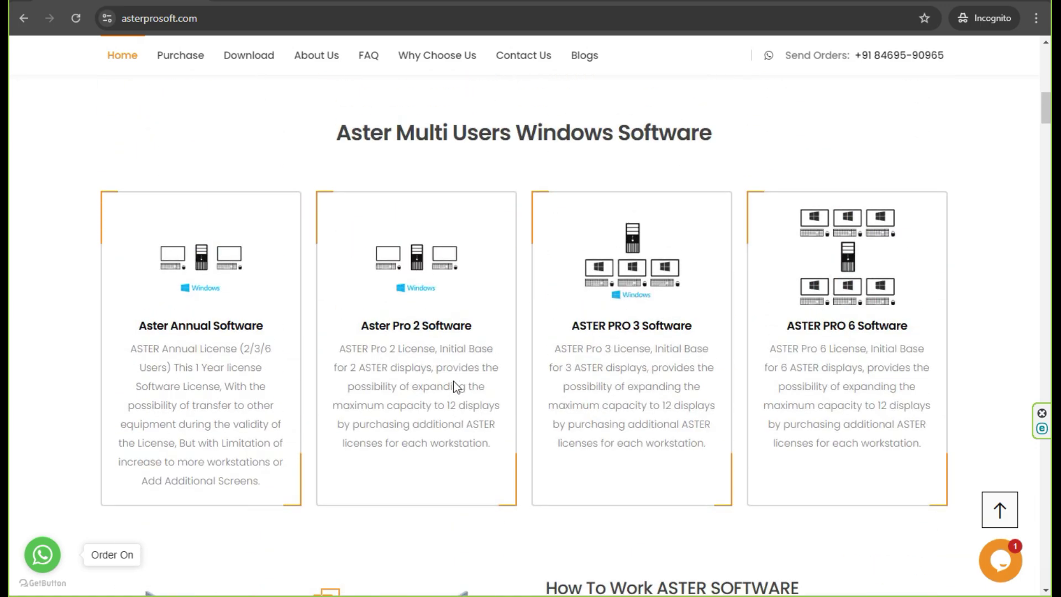
scroll(453, 386, "up", 5)
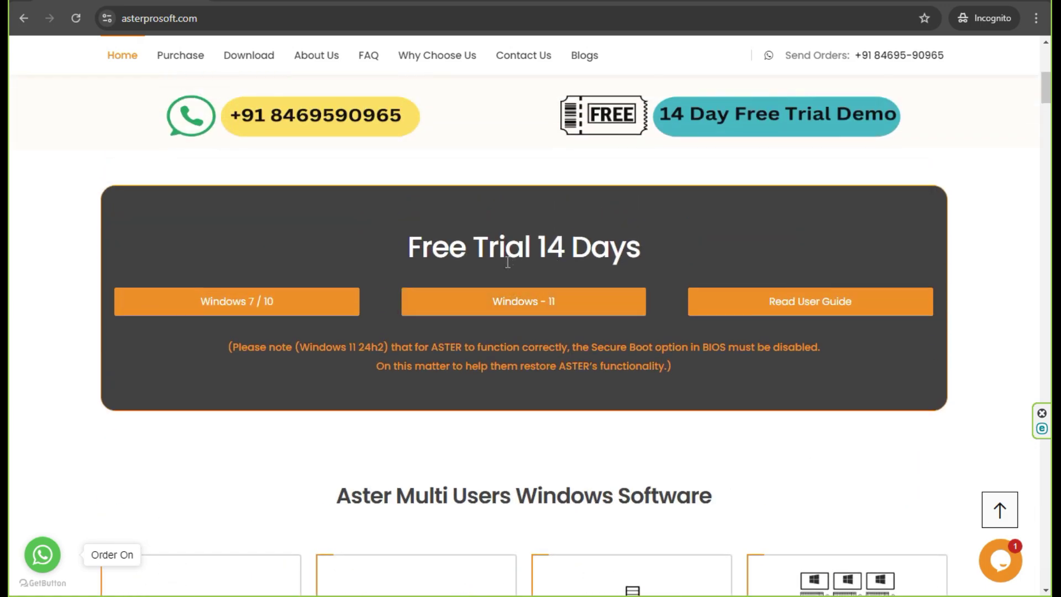
scroll(476, 286, "up", 1)
left_click_drag(406, 317, 645, 317)
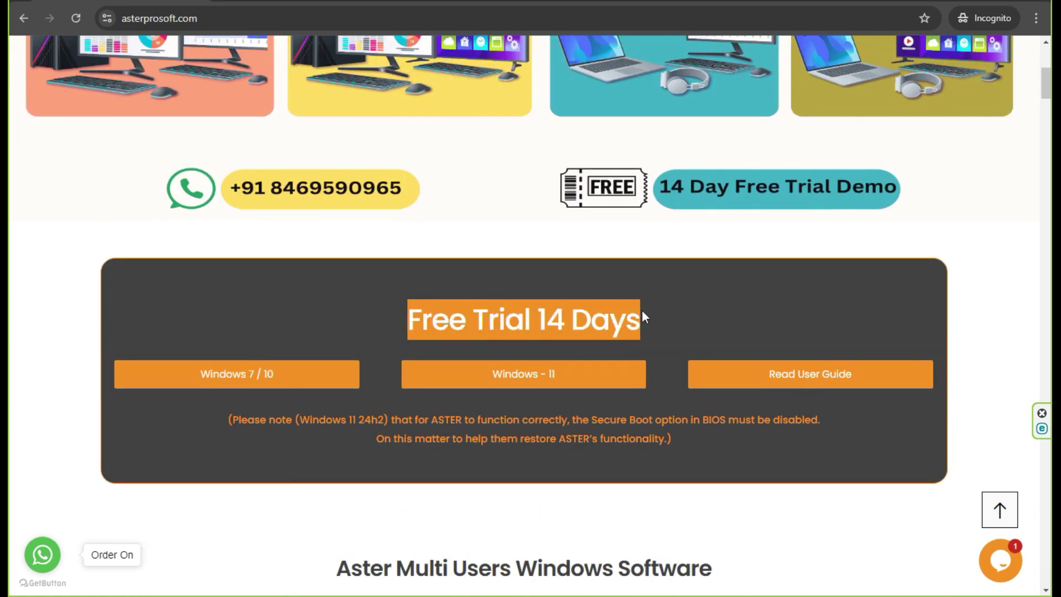
left_click(590, 314)
scroll(575, 316, "up", 5)
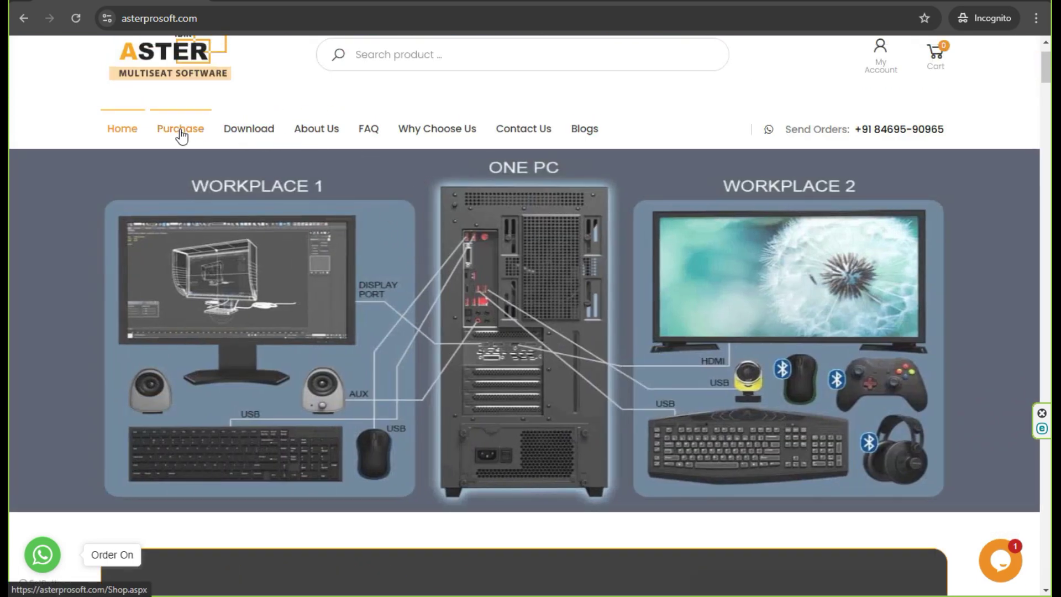
left_click(179, 130)
Step: Browse the ASTER shop licences and view the Pro-2 lifetime licence details
scroll(406, 159, "down", 5)
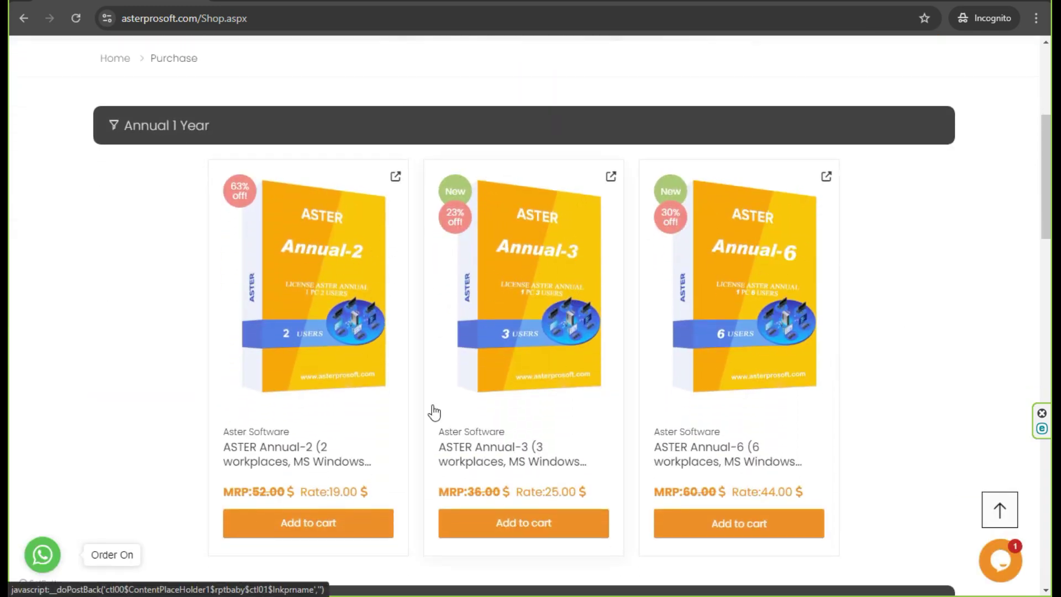
scroll(486, 410, "down", 5)
scroll(521, 351, "up", 5)
scroll(602, 310, "down", 5)
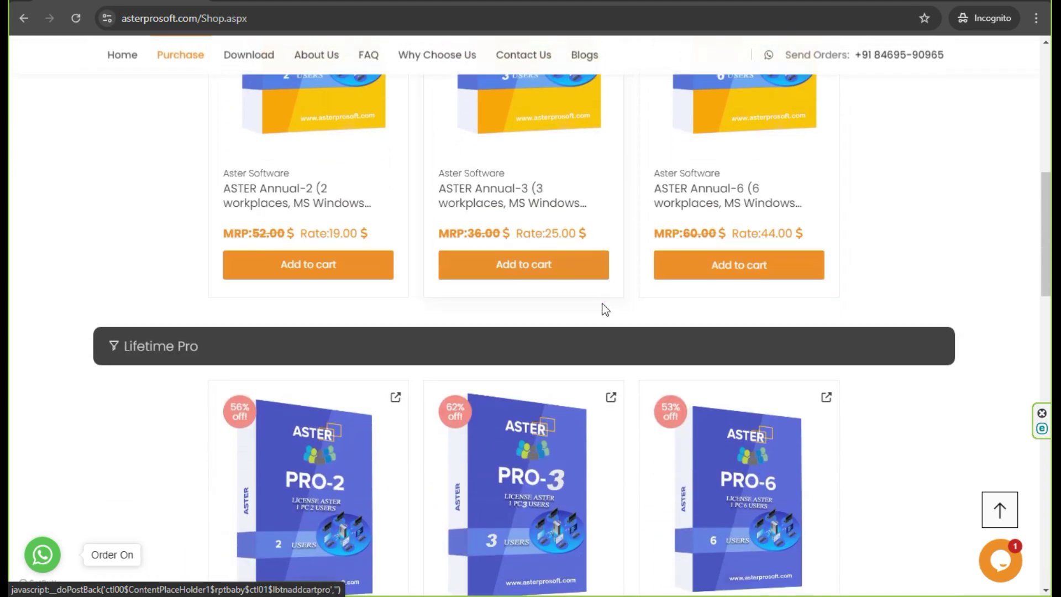
scroll(603, 310, "up", 5)
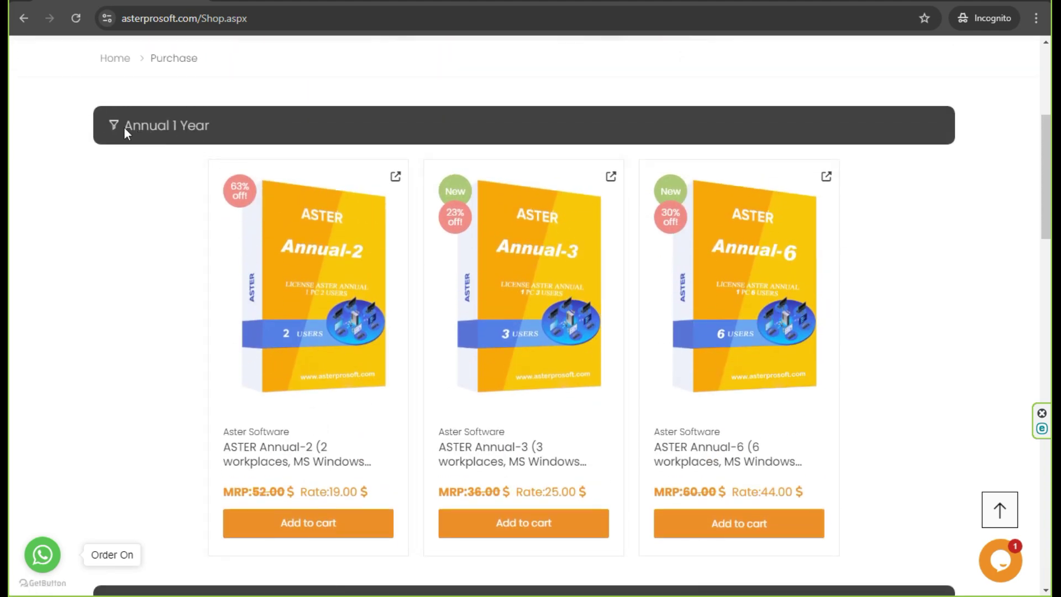
scroll(174, 138, "down", 5)
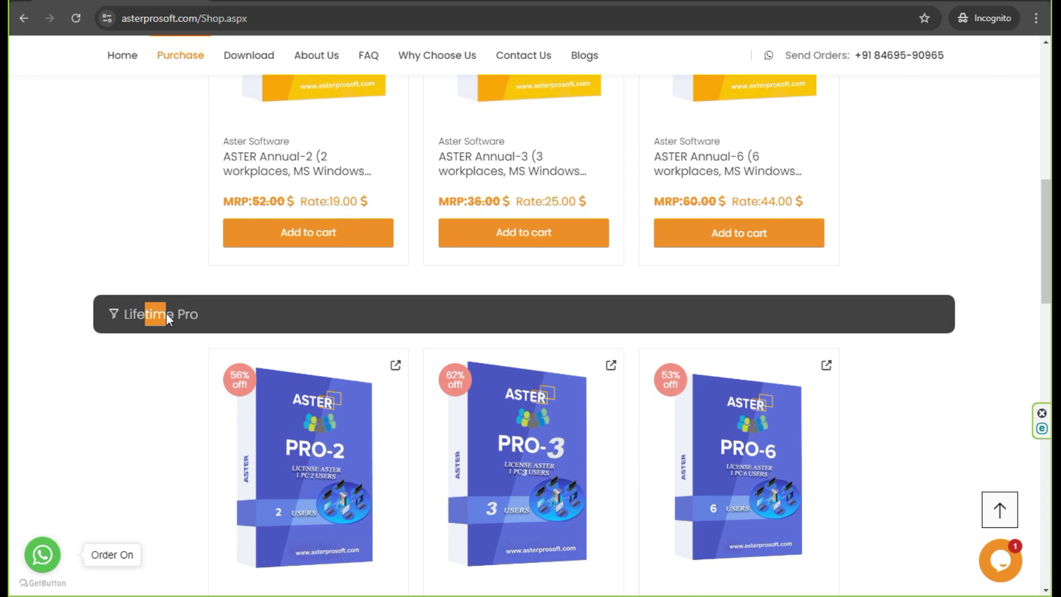
scroll(161, 313, "up", 5)
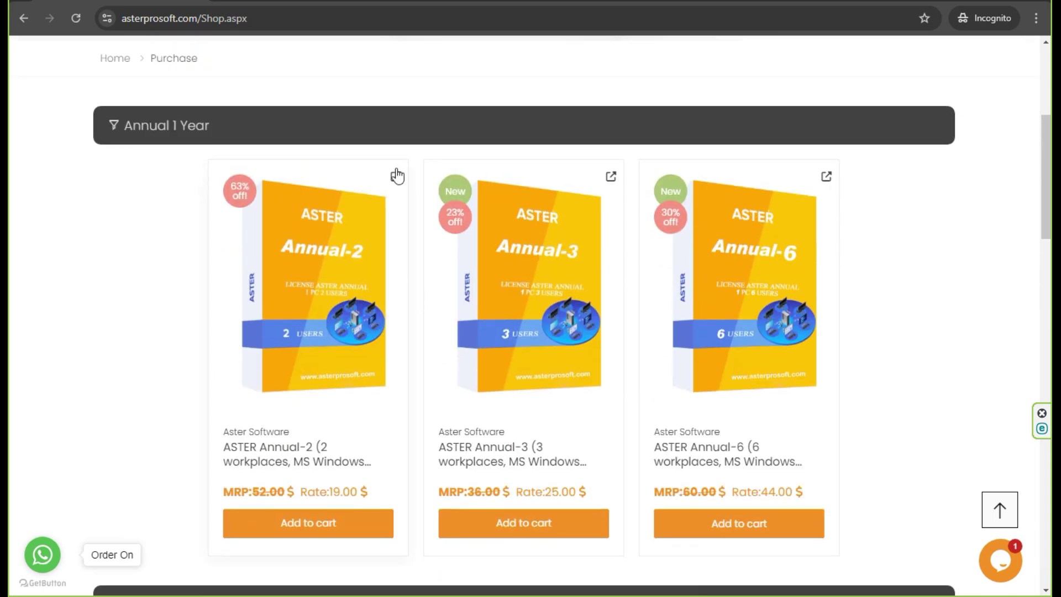
scroll(414, 194, "down", 4)
left_click(394, 438)
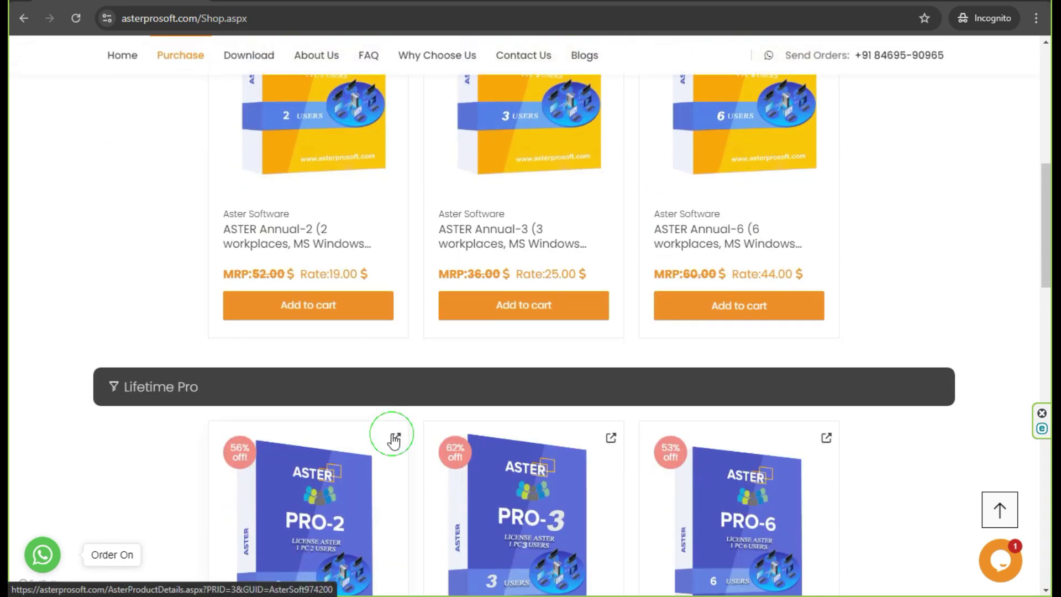
scroll(624, 344, "down", 4)
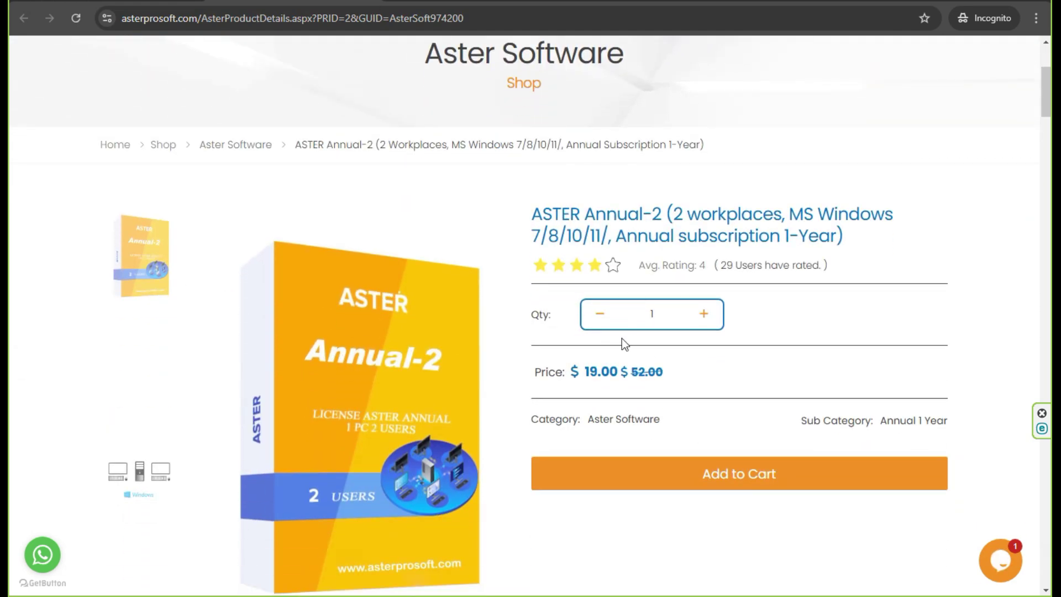
left_click(506, 1)
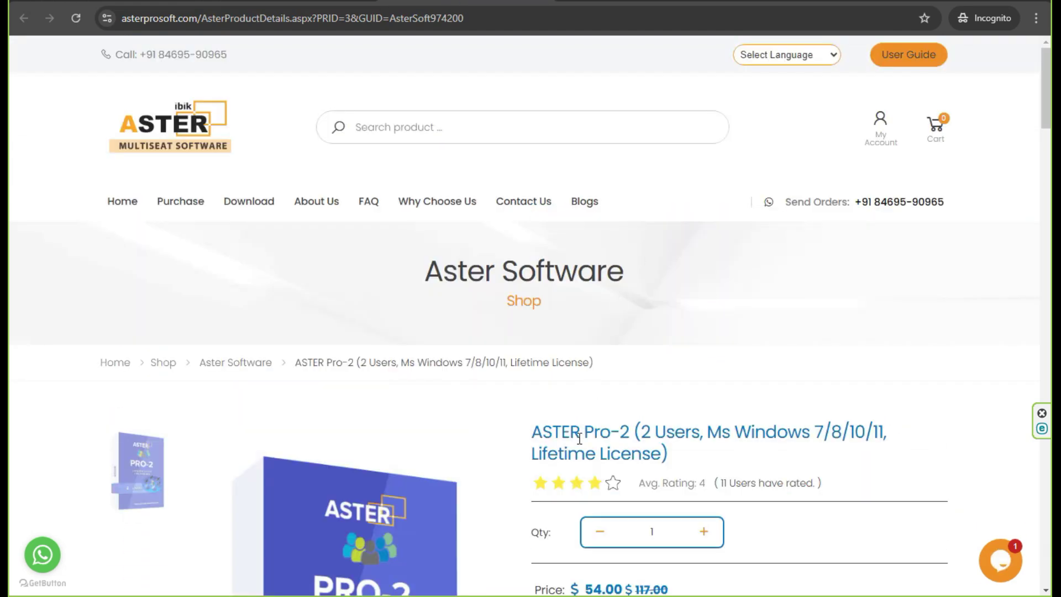
scroll(585, 399, "down", 4)
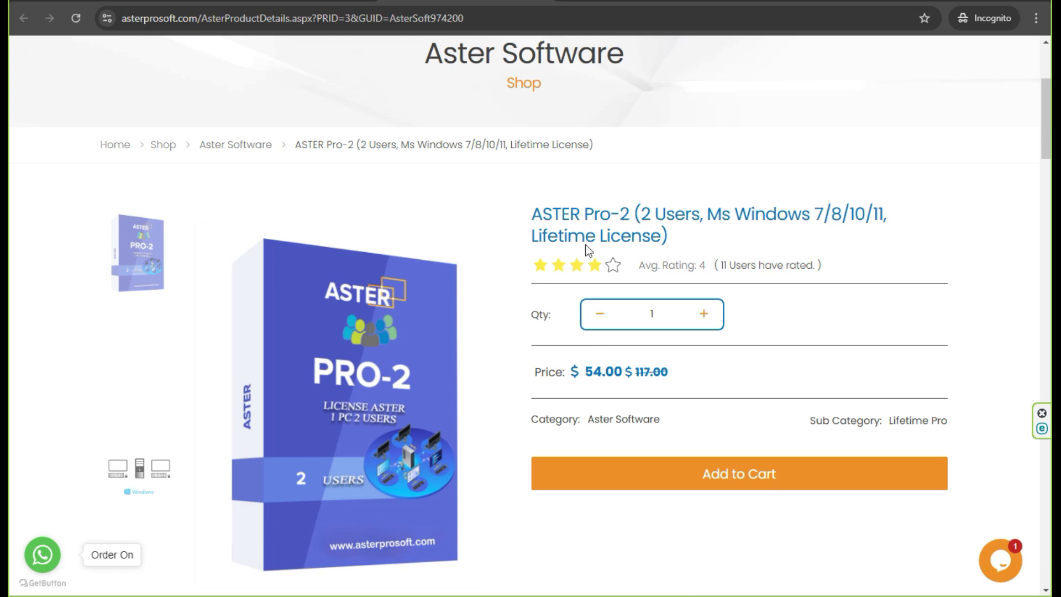
Step: Return to the Shop tab and go to the Download page's Free Trial 14 Days section
key("ctrl+shift+Tab")
key("ctrl+shift+Tab")
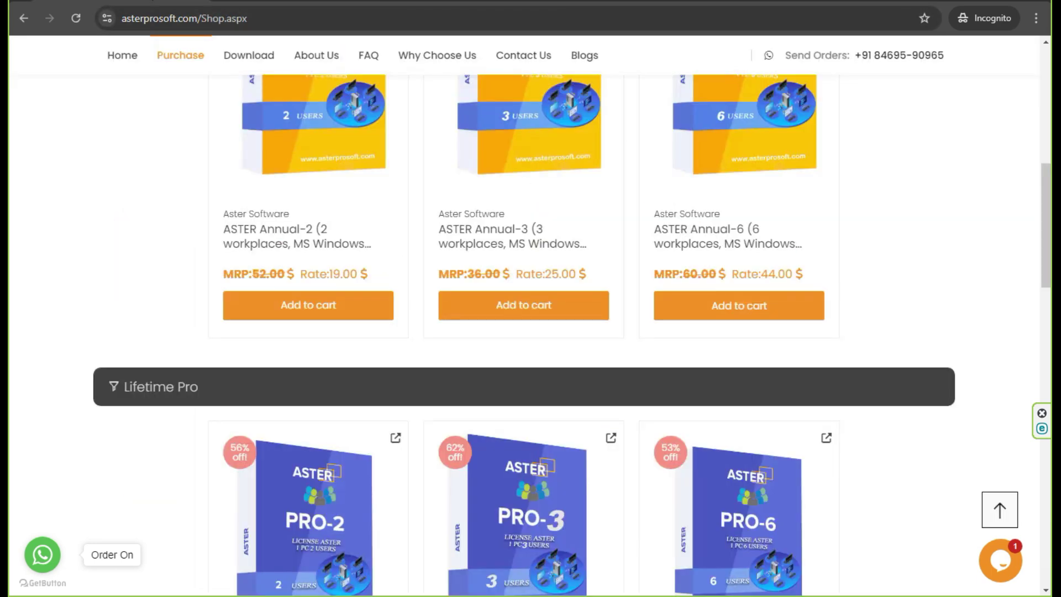
scroll(350, 201, "up", 5)
scroll(214, 167, "up", 3)
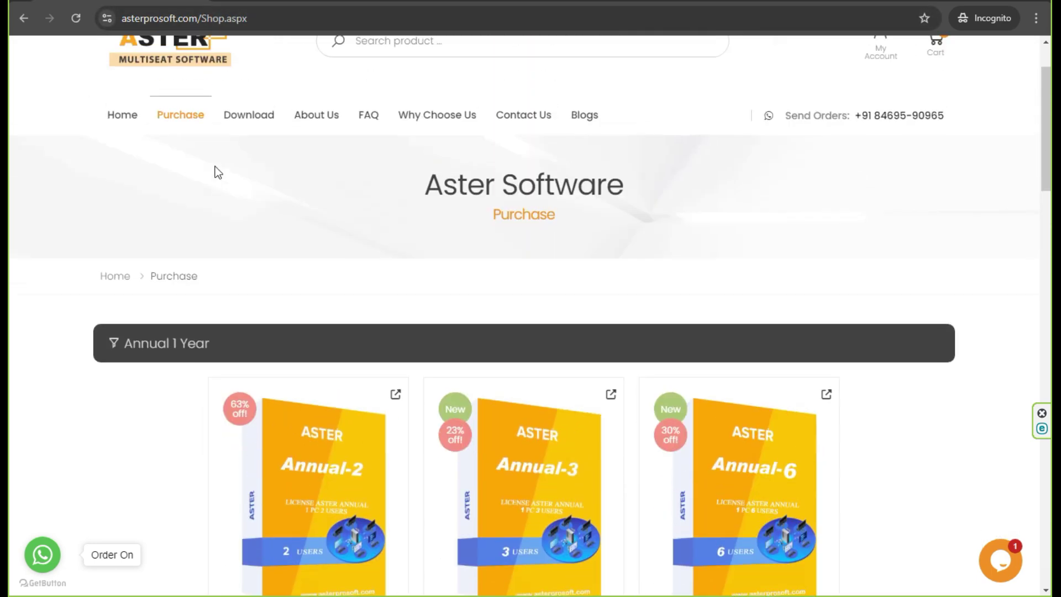
left_click(243, 116)
scroll(503, 284, "down", 3)
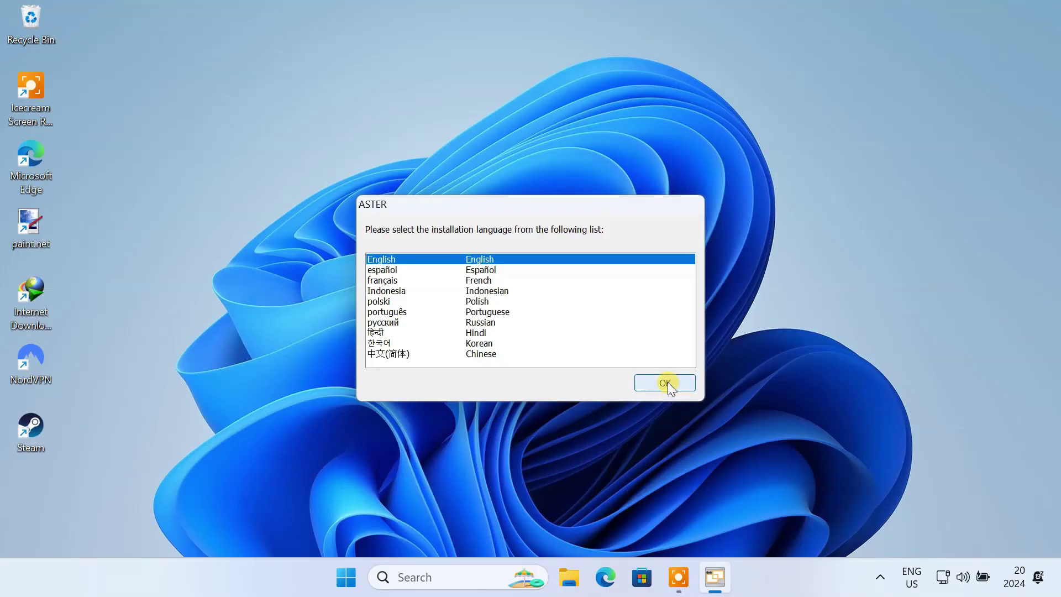
Step: Choose English as the setup language and accept the ASTER v2.52 licence agreement
left_click(668, 383)
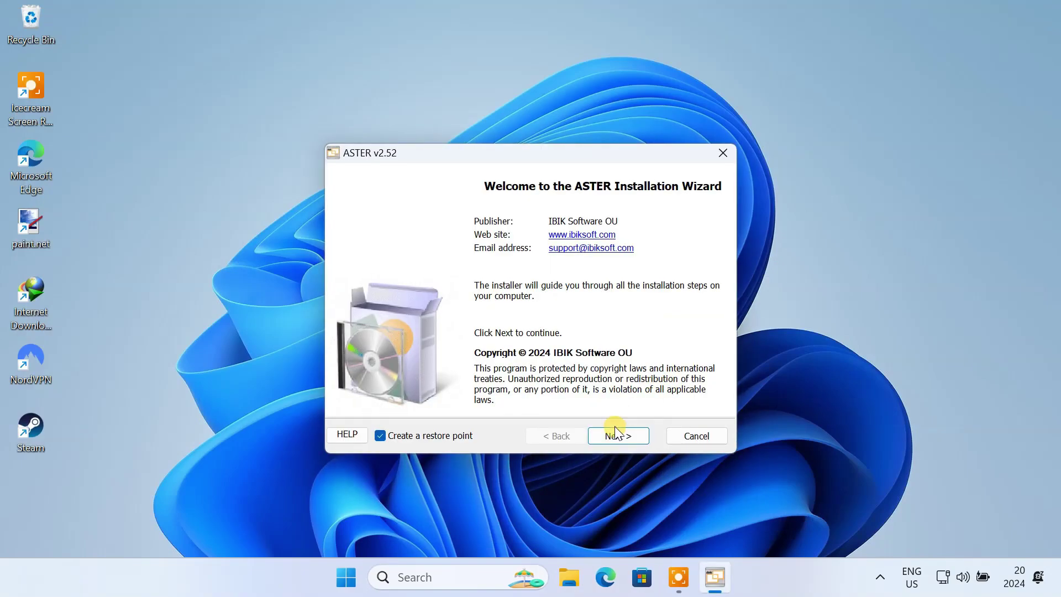
left_click(612, 436)
left_click(612, 436)
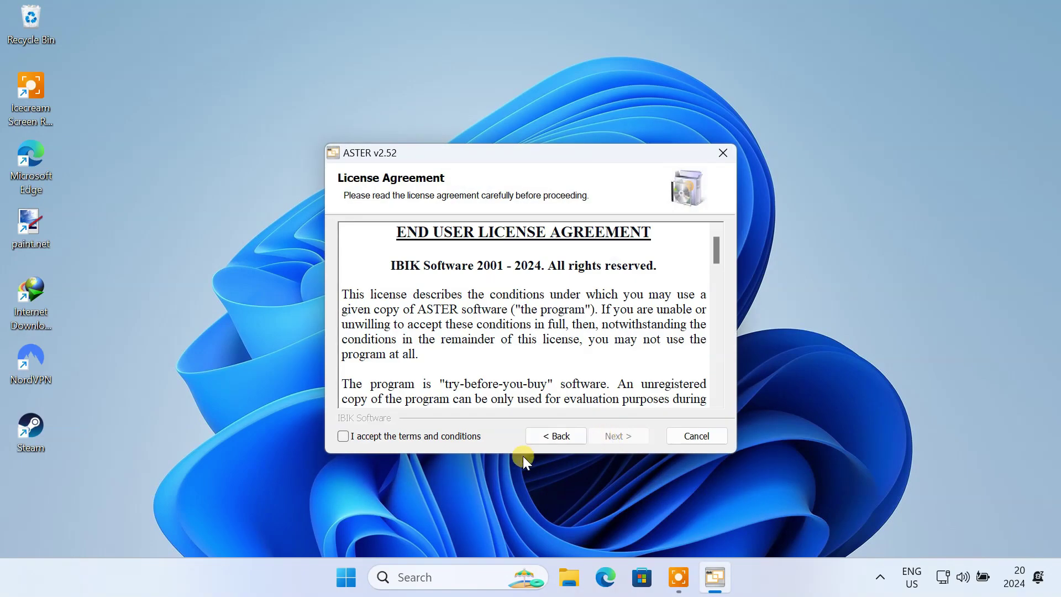
left_click(392, 434)
left_click(625, 440)
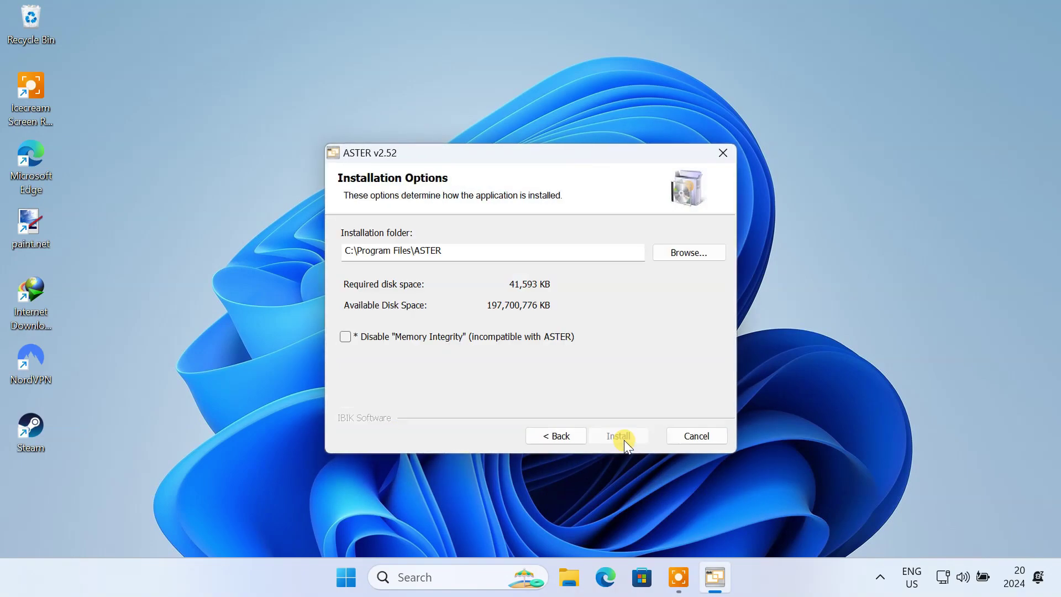
Step: Tick Disable Memory Integrity, install into C:\Program Files\ASTER, finish, and choose Register
left_click(346, 339)
left_click(609, 439)
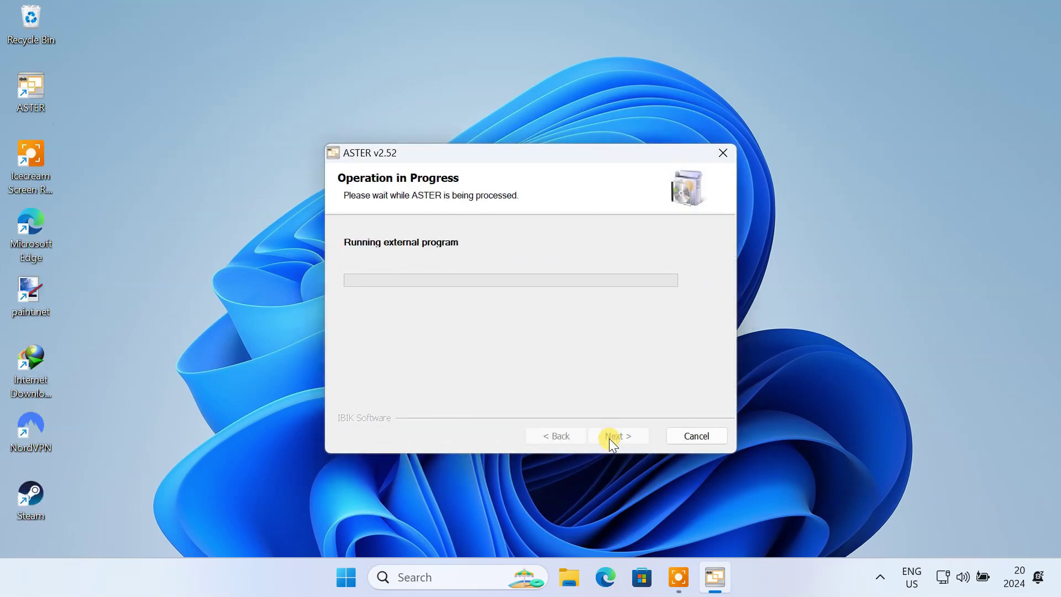
left_click(609, 439)
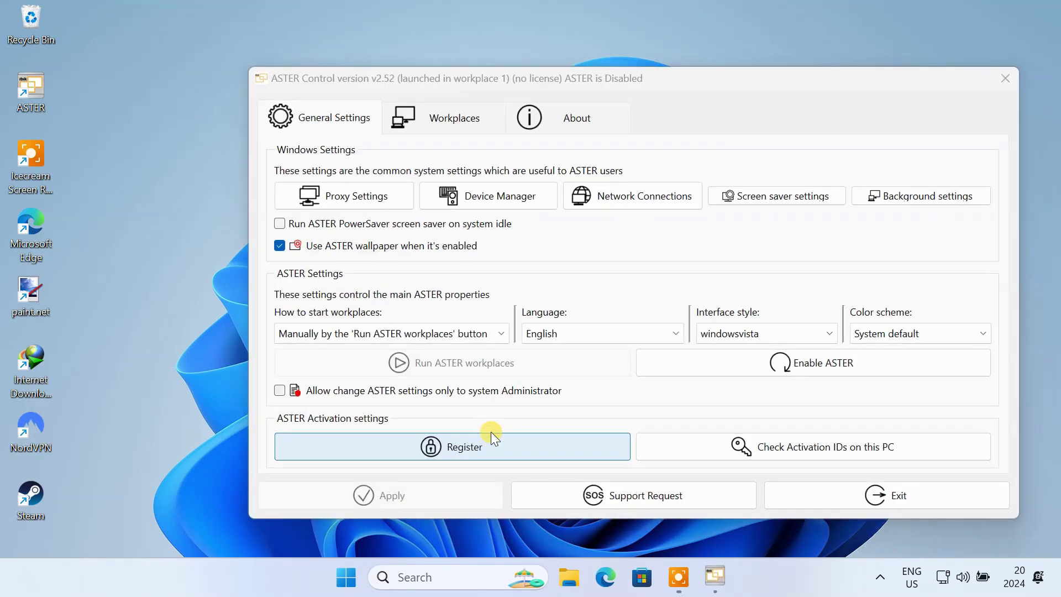
left_click(492, 434)
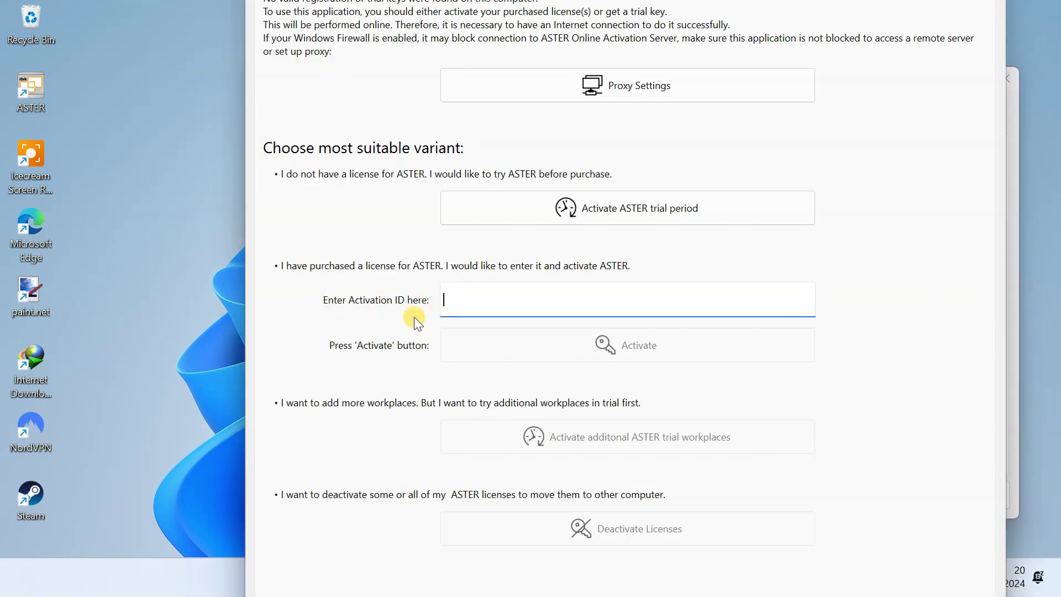
Step: Choose 'Activate ASTER trial period' in the activation window
left_click(497, 299)
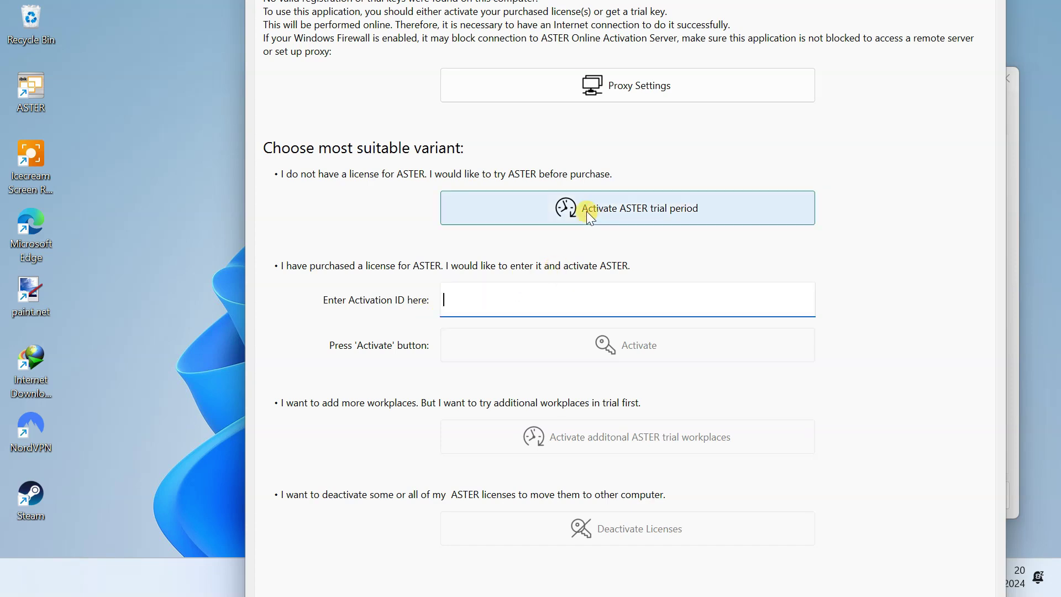
left_click(669, 213)
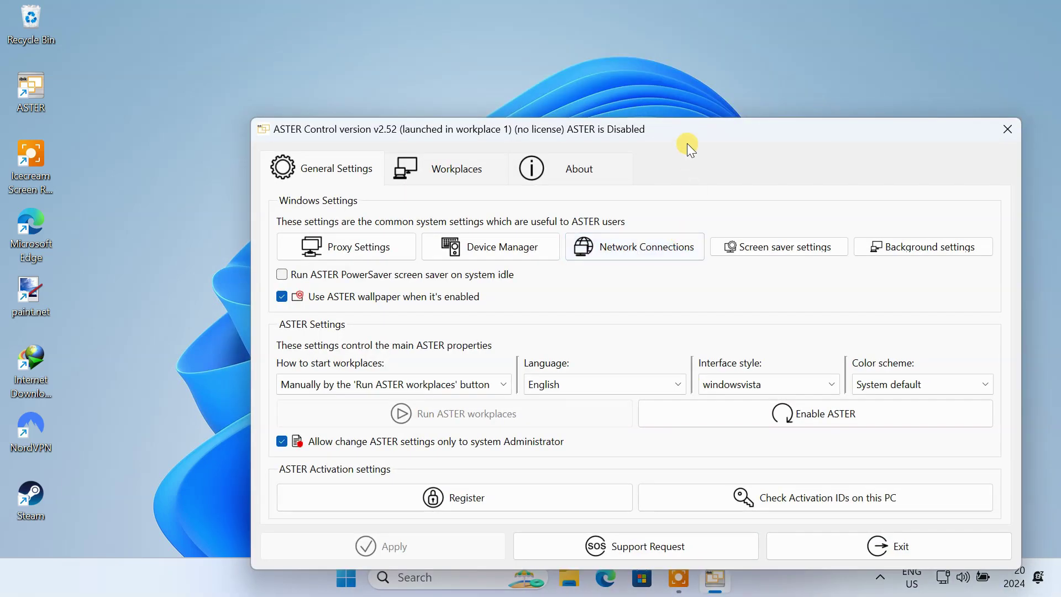
Step: Untick 'Allow change ASTER settings only to system Administrator' and view the Workplaces tab
left_click(681, 124)
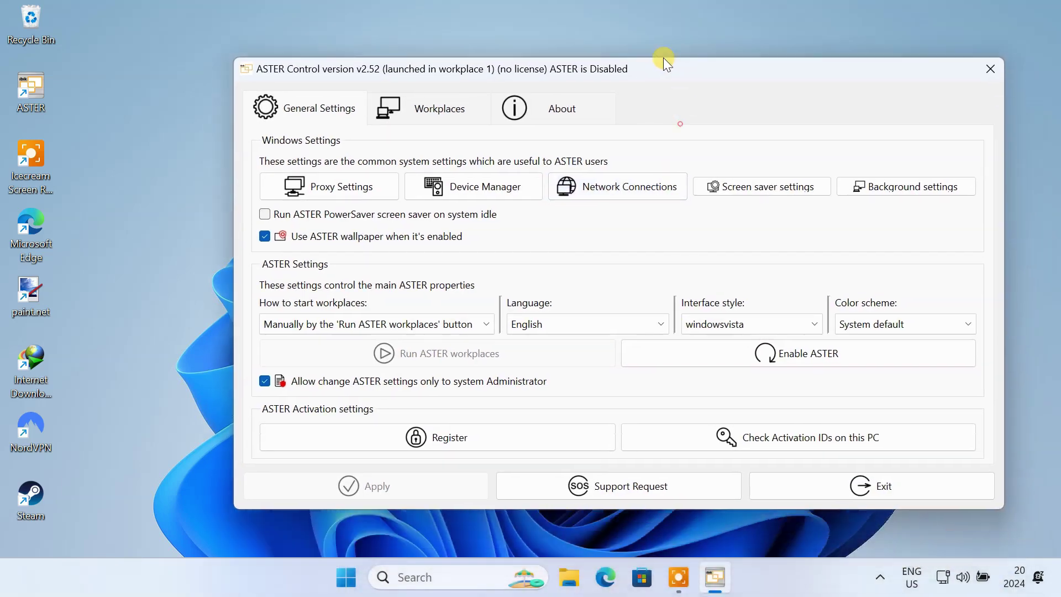
left_click_drag(664, 58, 656, 19)
left_click(586, 331)
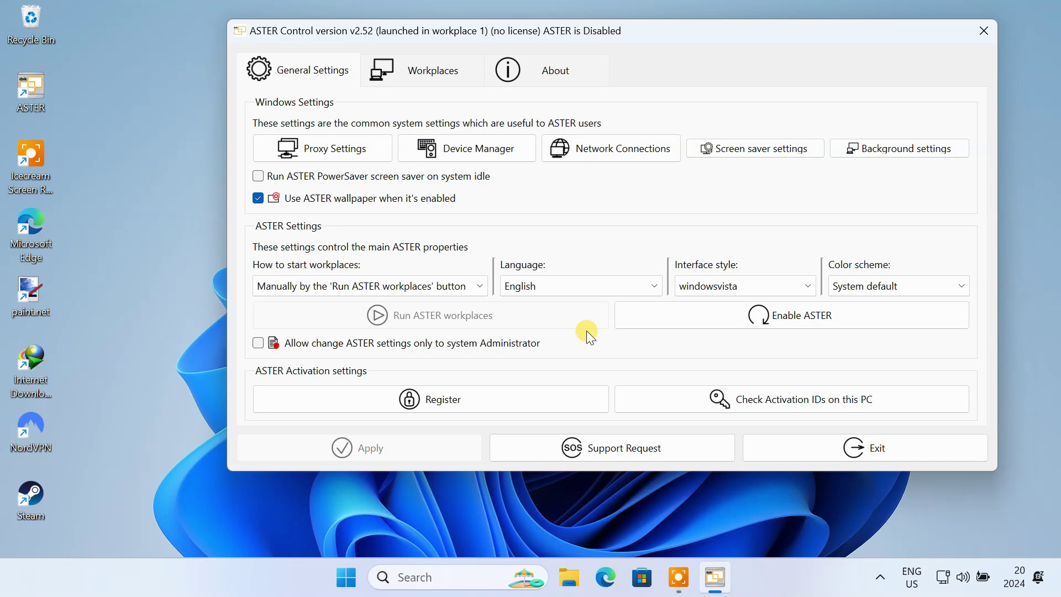
left_click(432, 78)
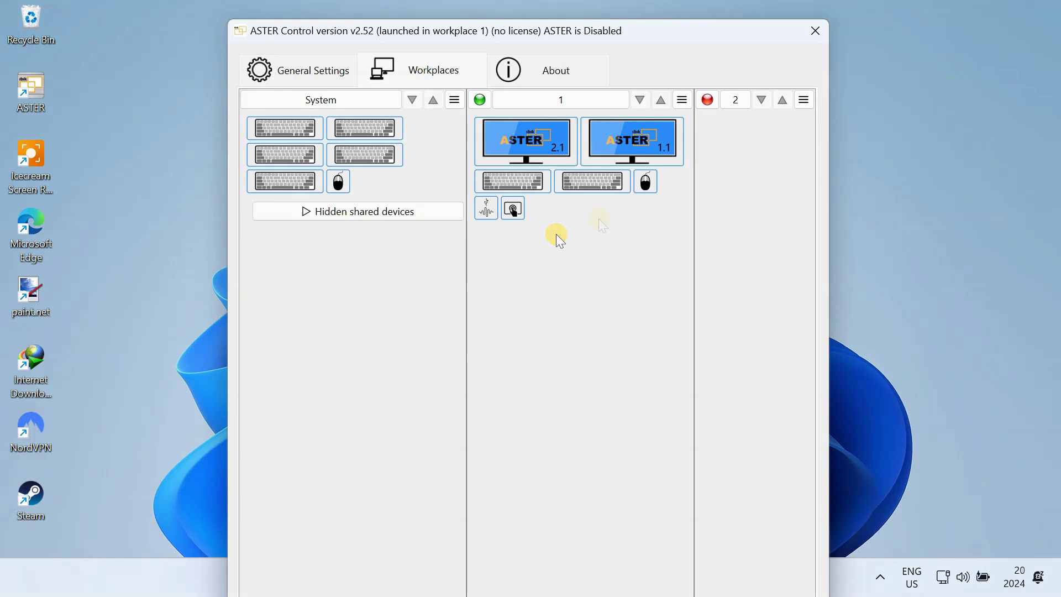
right_click(907, 184)
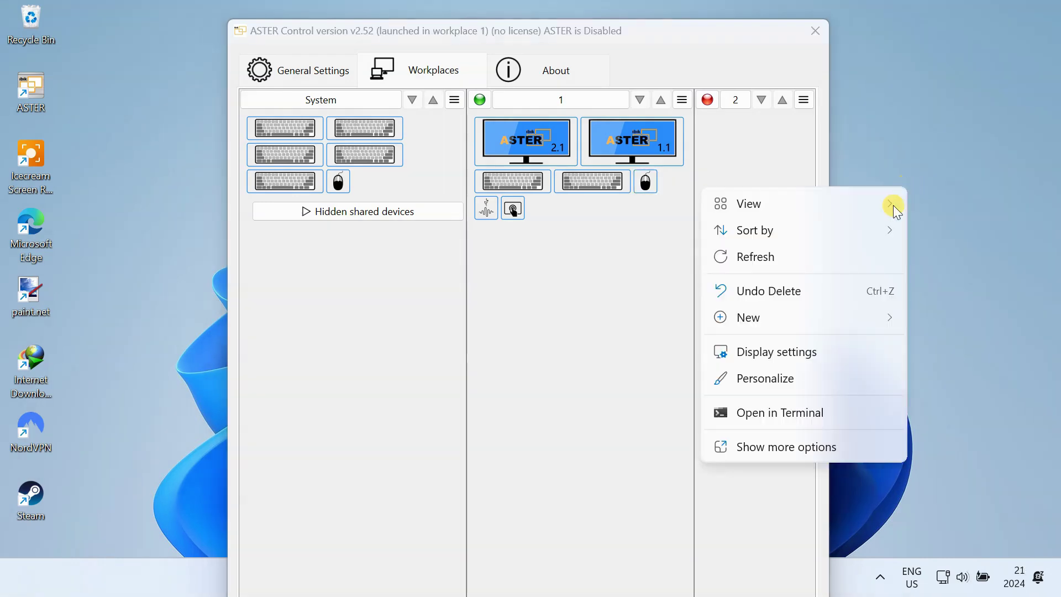
left_click(817, 350)
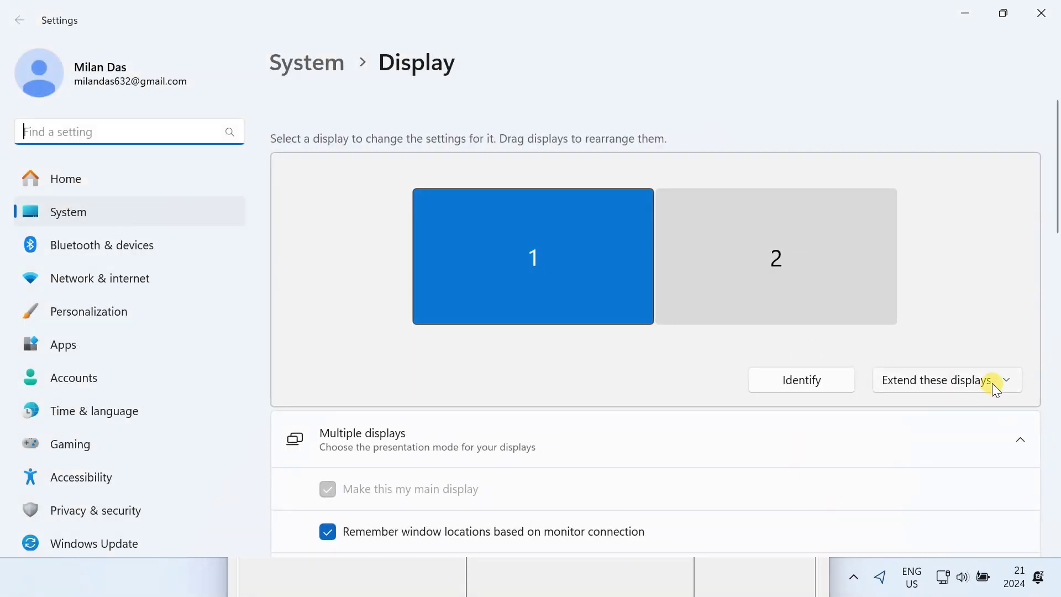
left_click(993, 380)
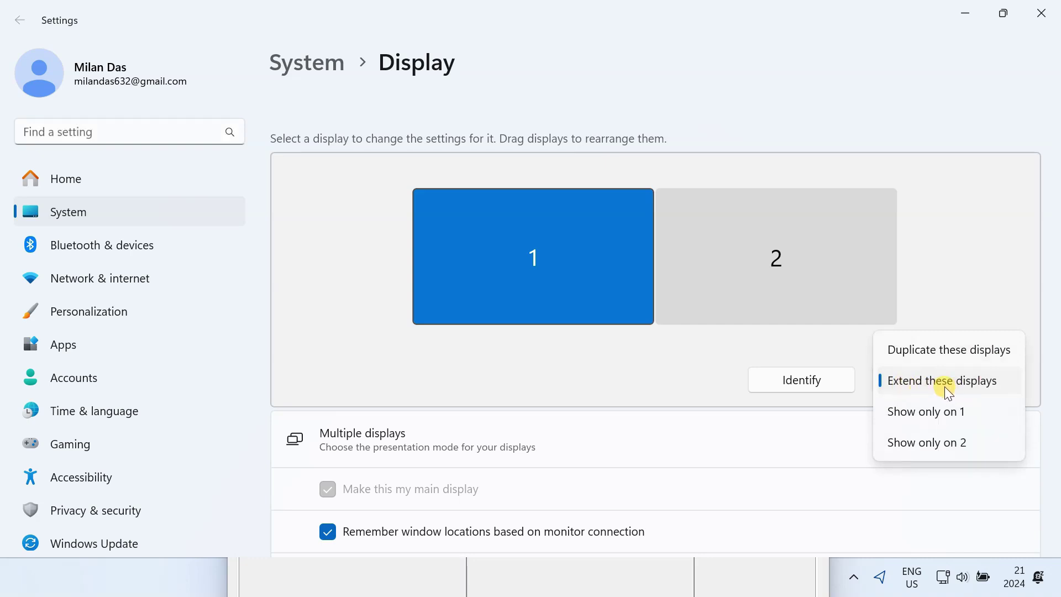
left_click(1029, 100)
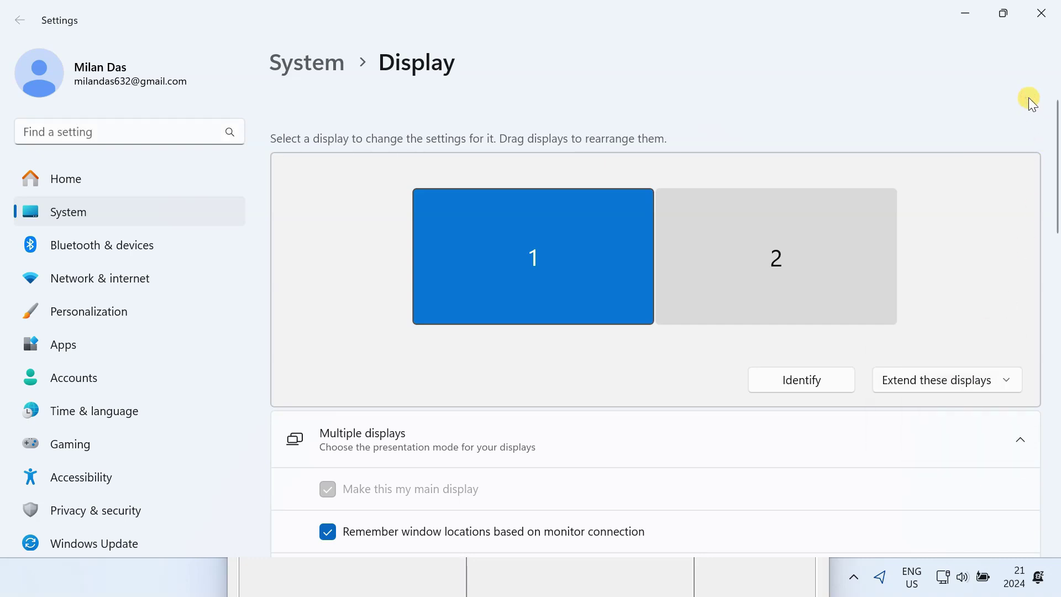
left_click(1042, 13)
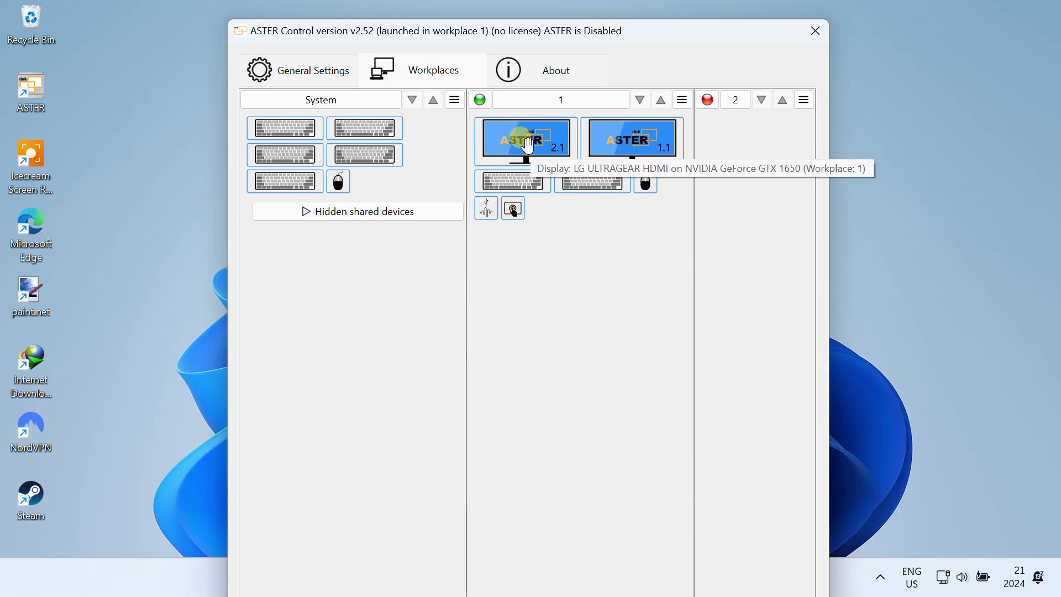
Step: Move monitor 2.1, a keyboard and the mouse into workplace 2, and the audio device to System
left_click_drag(528, 145, 740, 125)
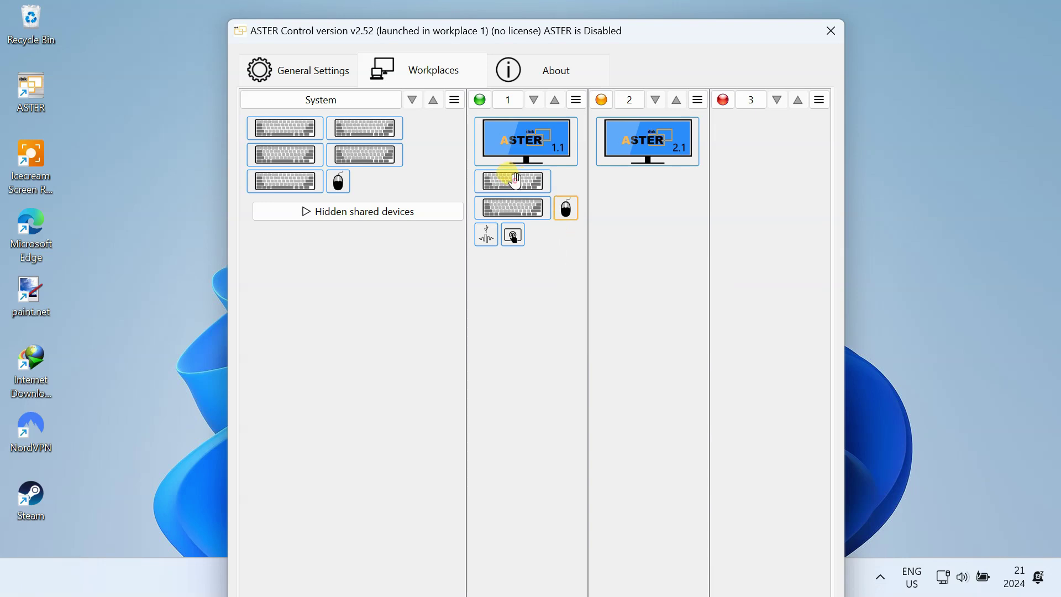
left_click_drag(514, 181, 643, 178)
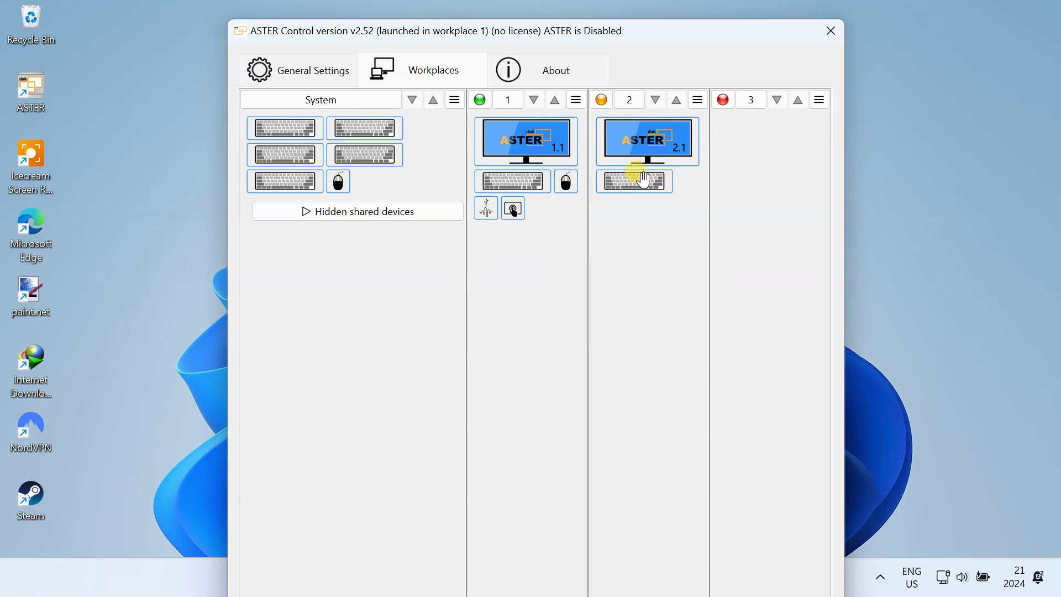
left_click_drag(563, 178, 687, 180)
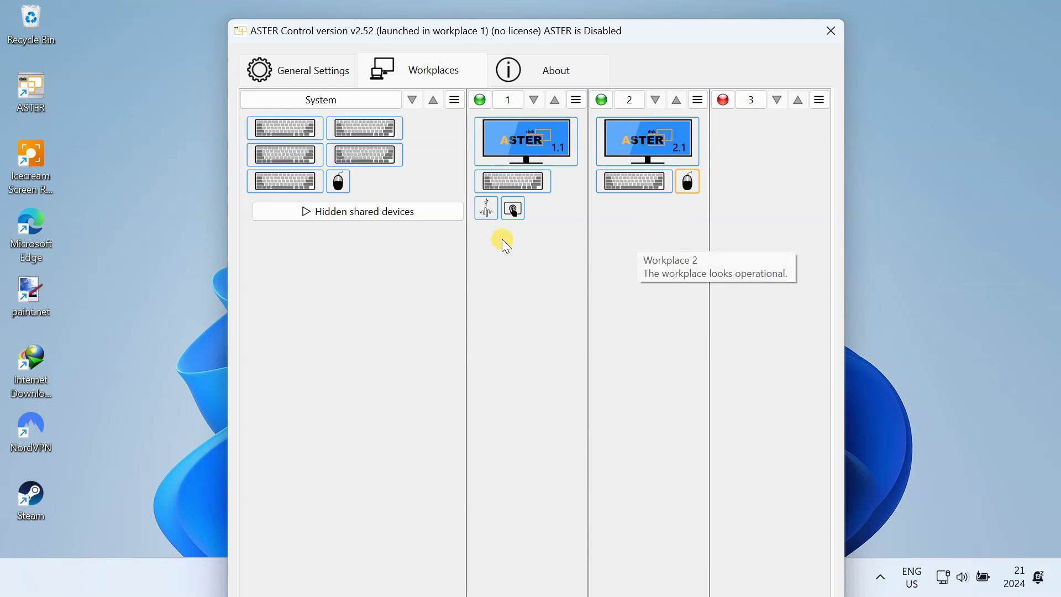
left_click_drag(482, 205, 373, 173)
left_click(323, 240)
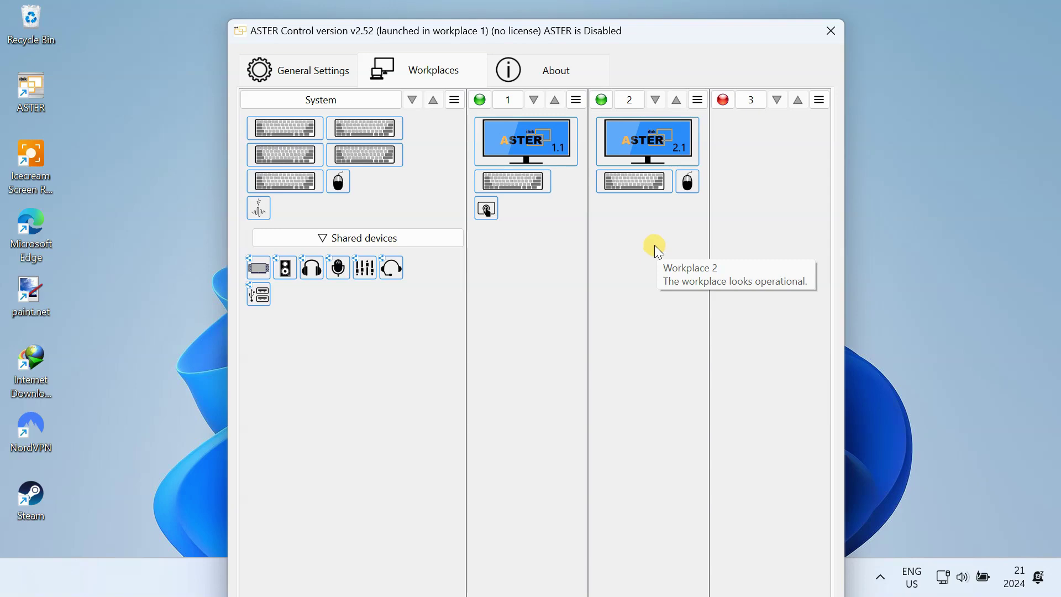
left_click(697, 100)
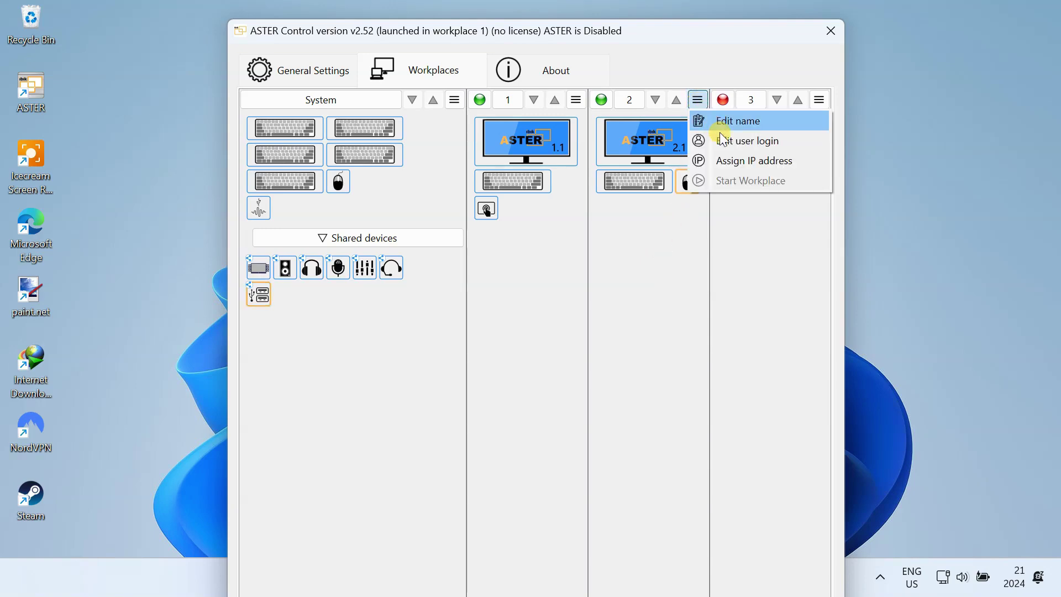
Step: From workplace 2's Edit user login, open Windows User accounts and start adding a user
left_click(739, 145)
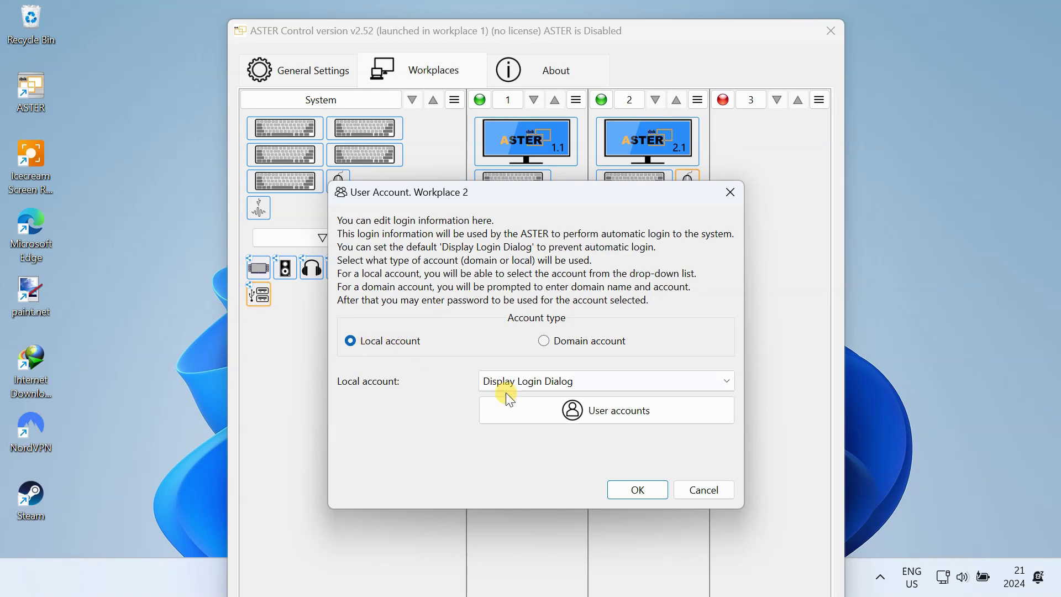
left_click(629, 411)
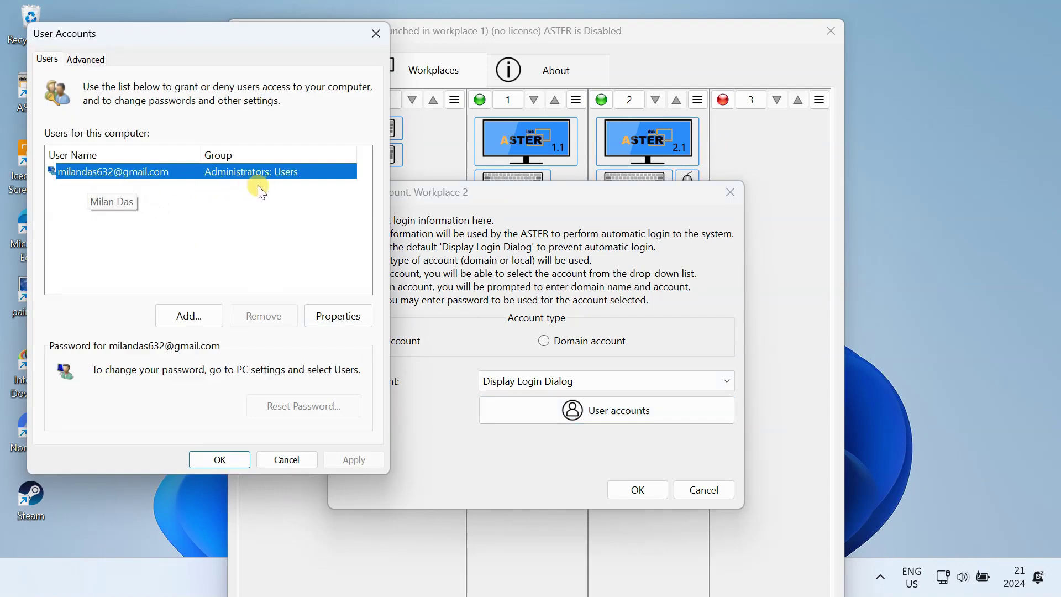
left_click(188, 319)
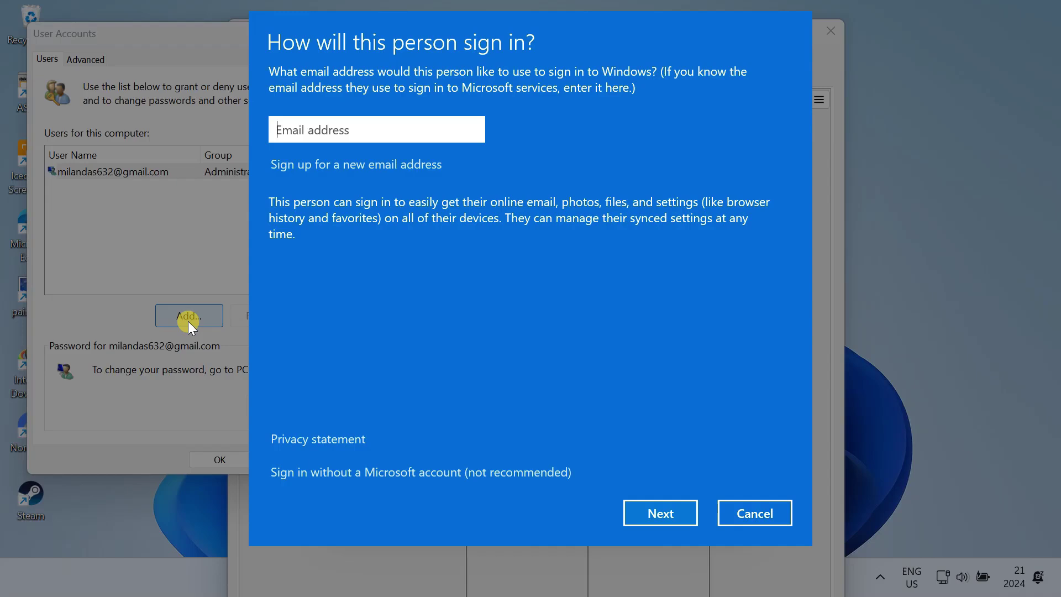
Step: Create a new local account without a Microsoft account, setting its password and password hint
left_click(431, 474)
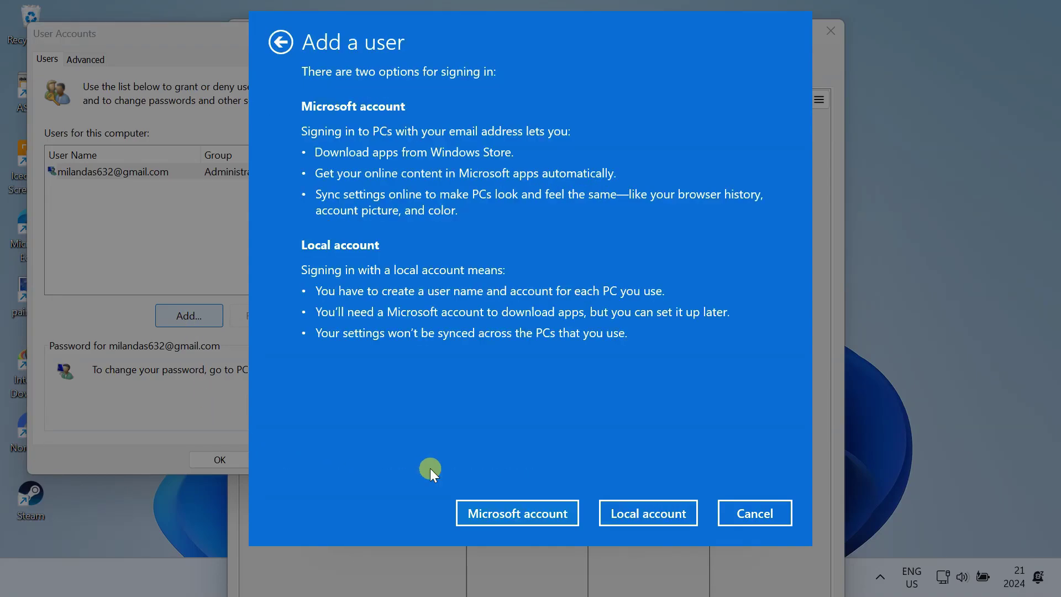
left_click(646, 508)
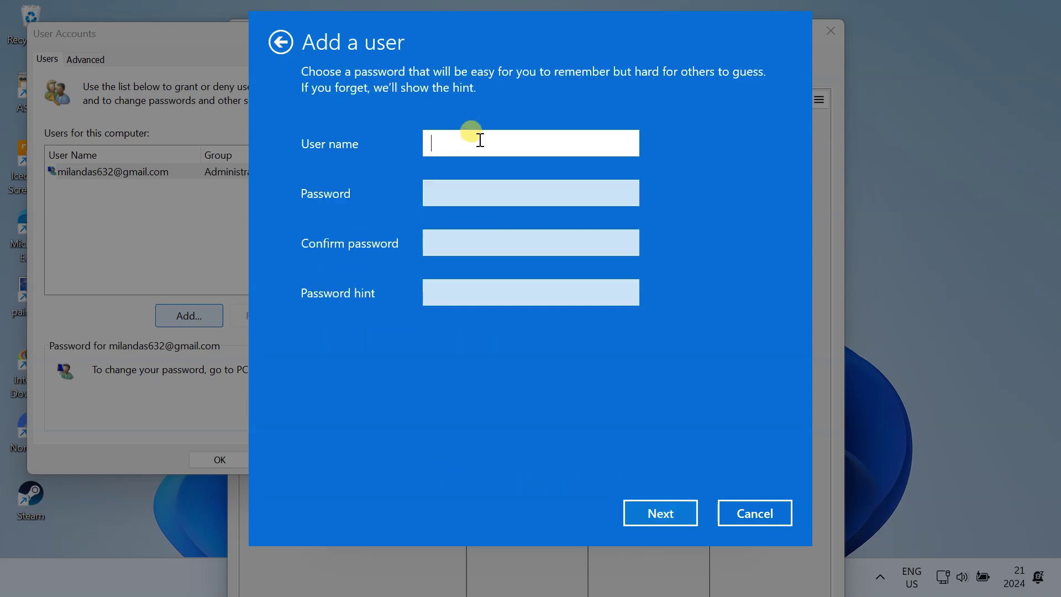
left_click(483, 193)
left_click(487, 249)
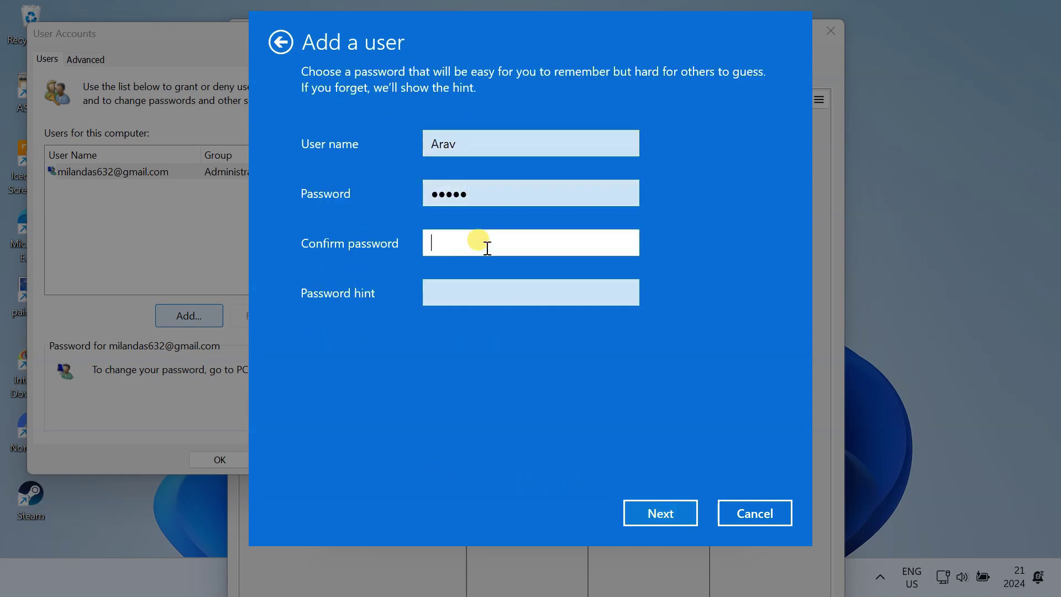
left_click(491, 294)
left_click(657, 514)
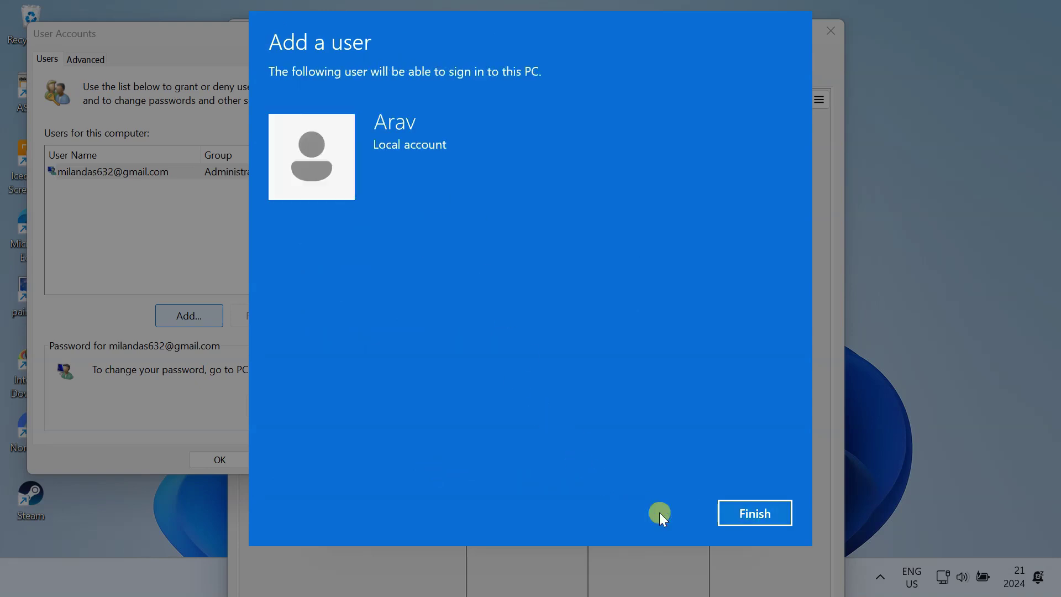
left_click(738, 518)
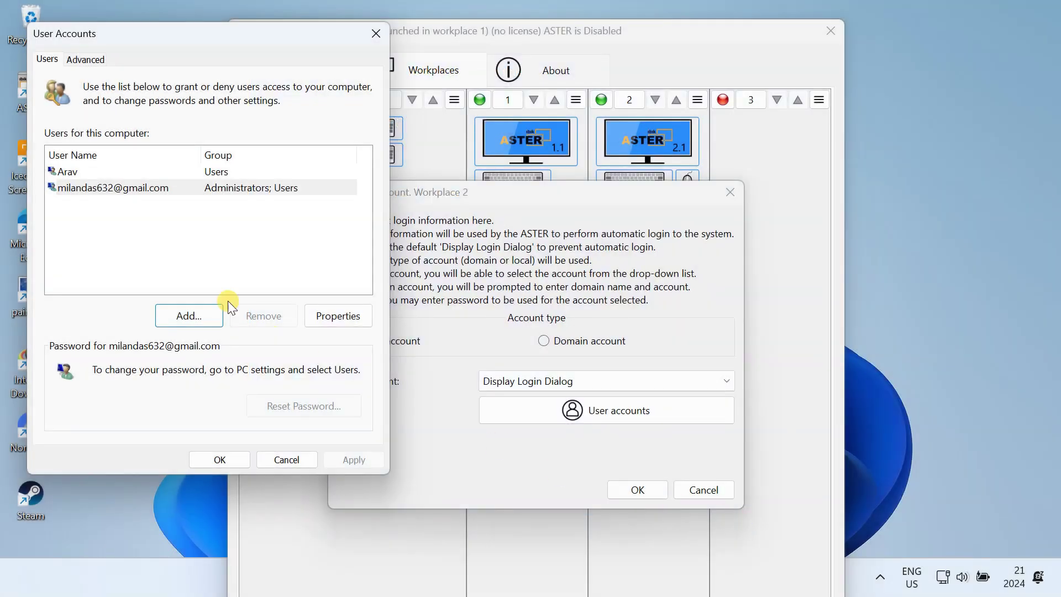
Step: Select the new account and close the User Accounts and workplace 2 login dialogs
left_click(149, 173)
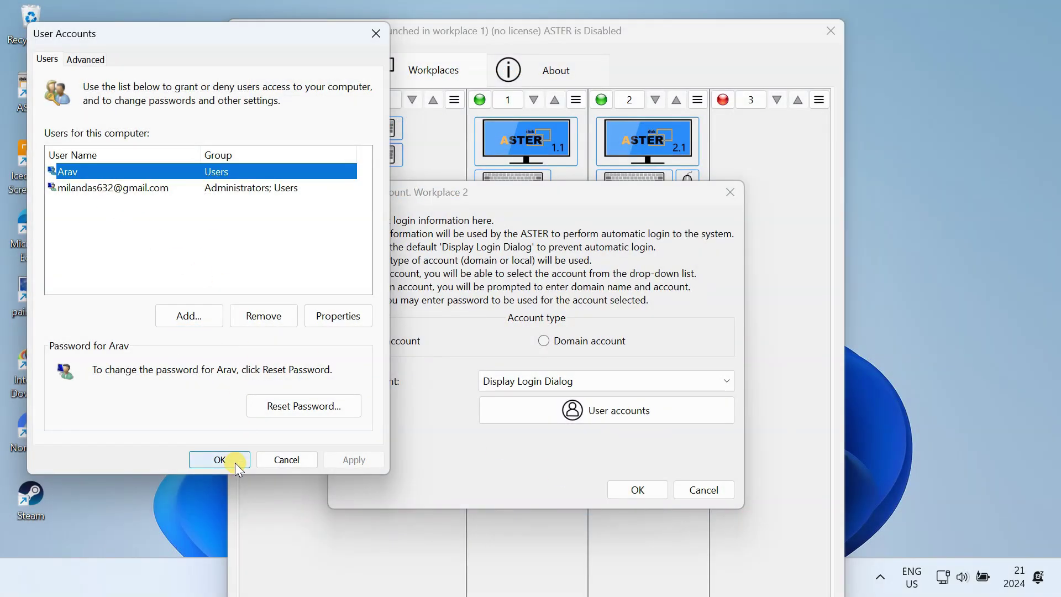
left_click(219, 460)
left_click(652, 490)
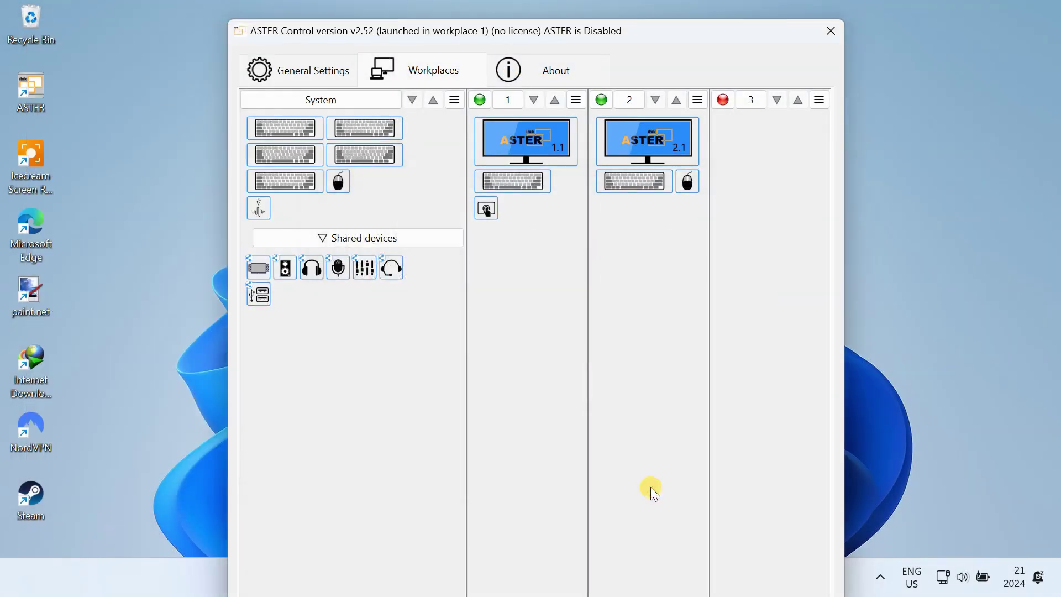
Step: Disconnect TP-Link_1084, reconnect it with Connect automatically ticked, and close the Wi-Fi list
left_click(944, 578)
left_click(837, 261)
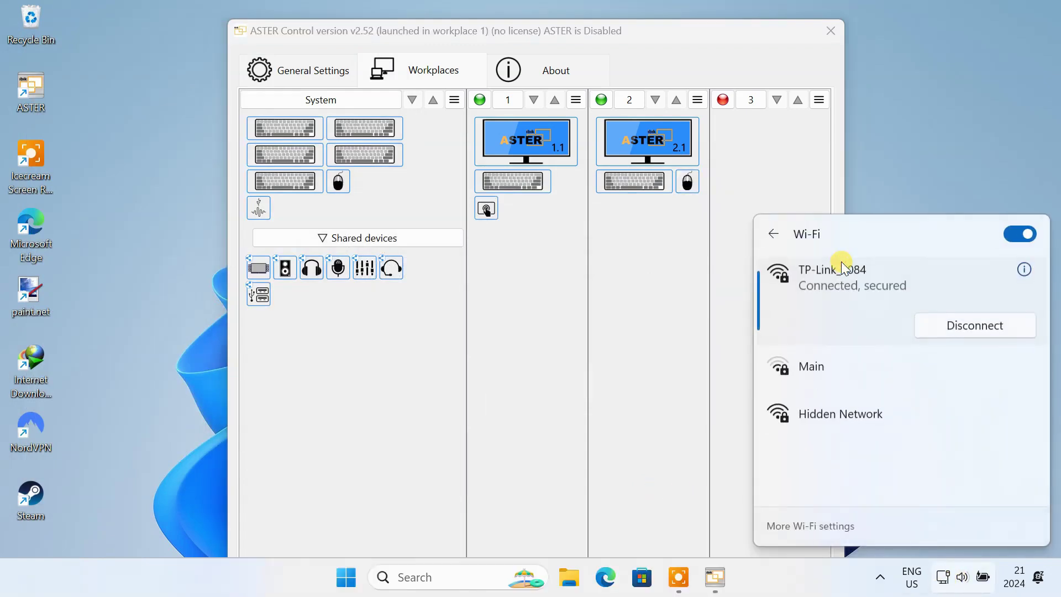
left_click(957, 332)
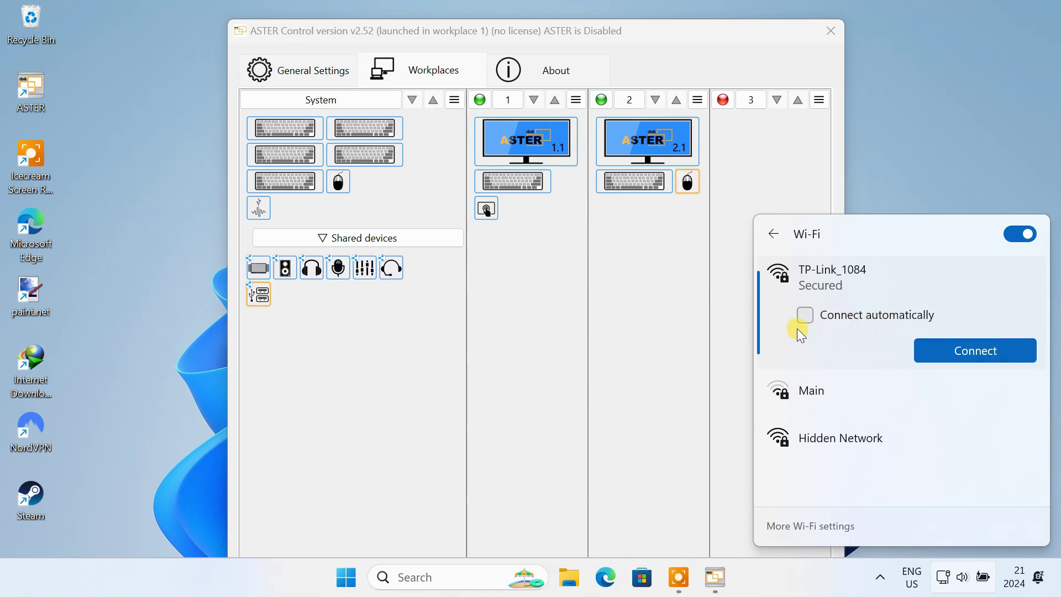
left_click(804, 320)
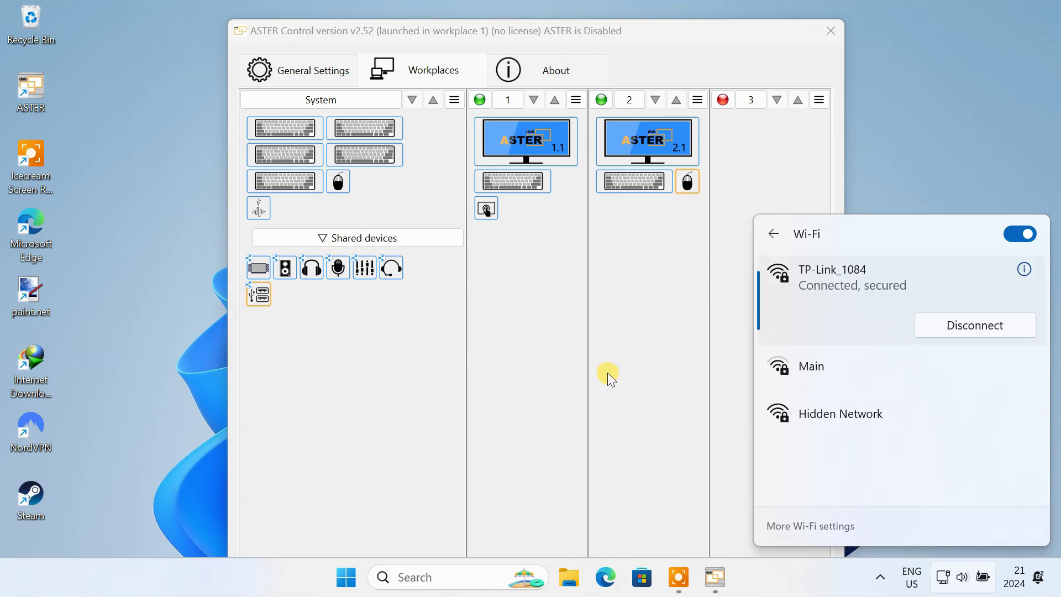
left_click(426, 370)
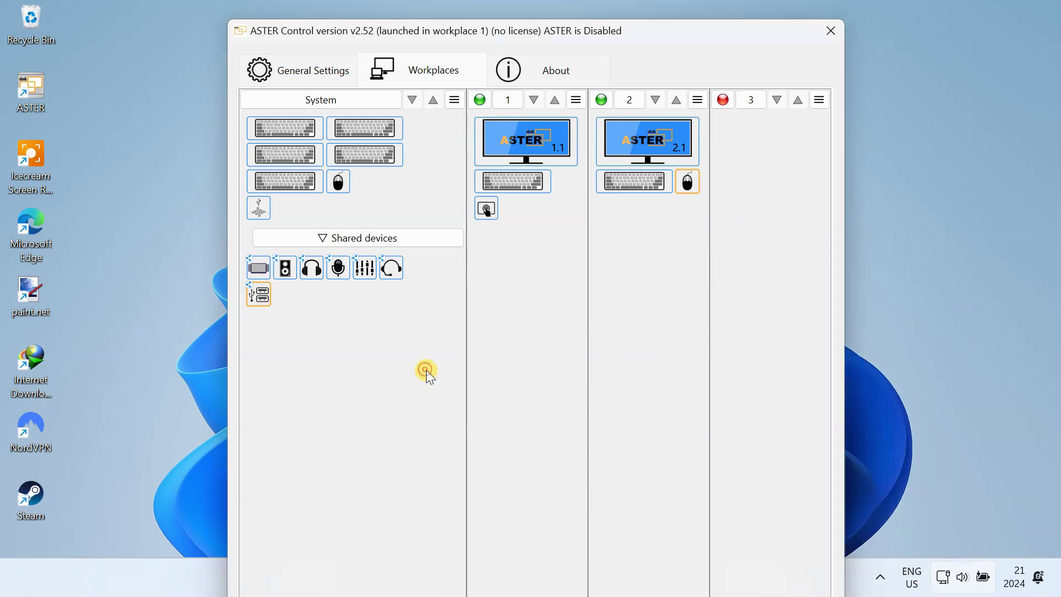
Step: Set ASTER's General Settings to start workplaces when the system starts up
left_click(304, 75)
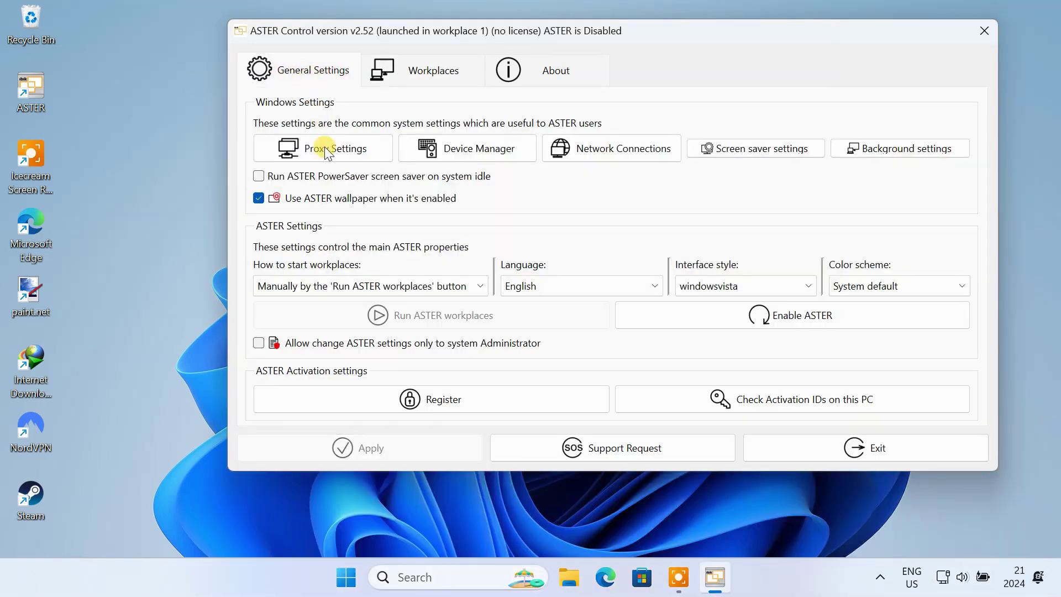
left_click(394, 288)
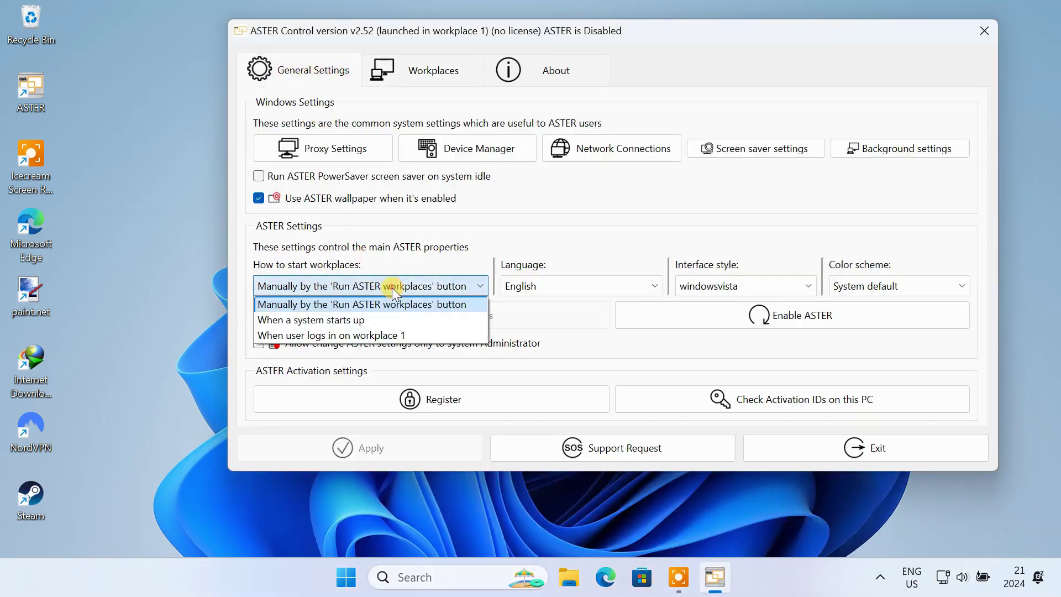
left_click(354, 321)
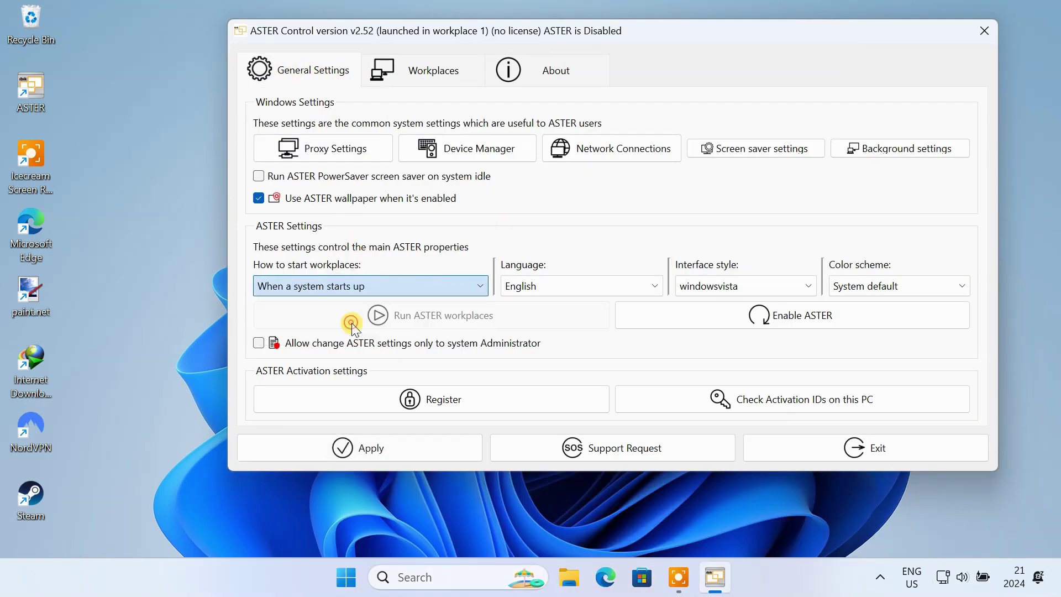
Step: Enable ASTER, save the changed settings and reboot the PC to apply them
left_click(776, 323)
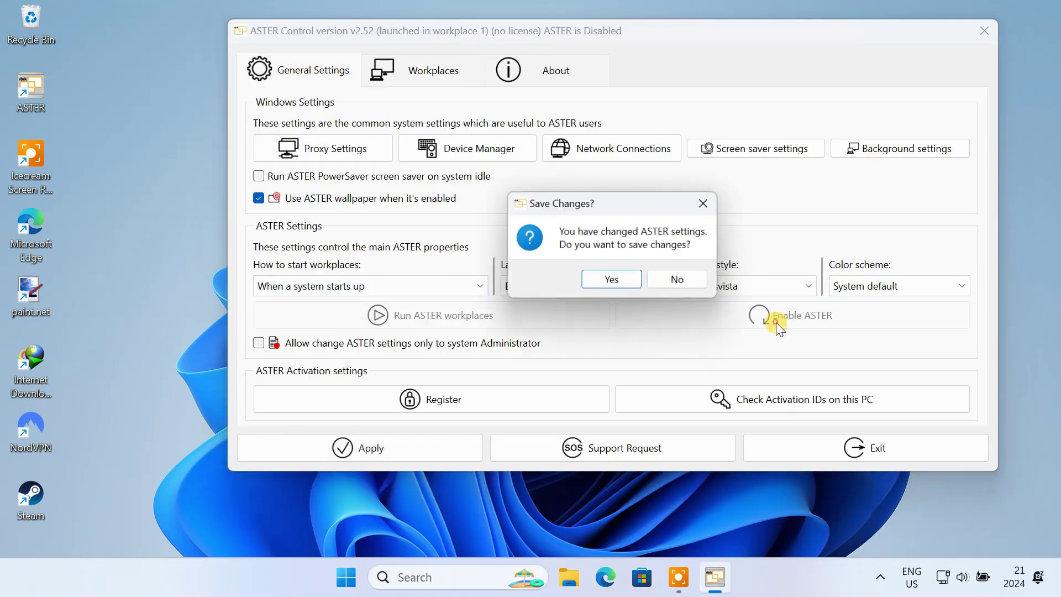
left_click(613, 282)
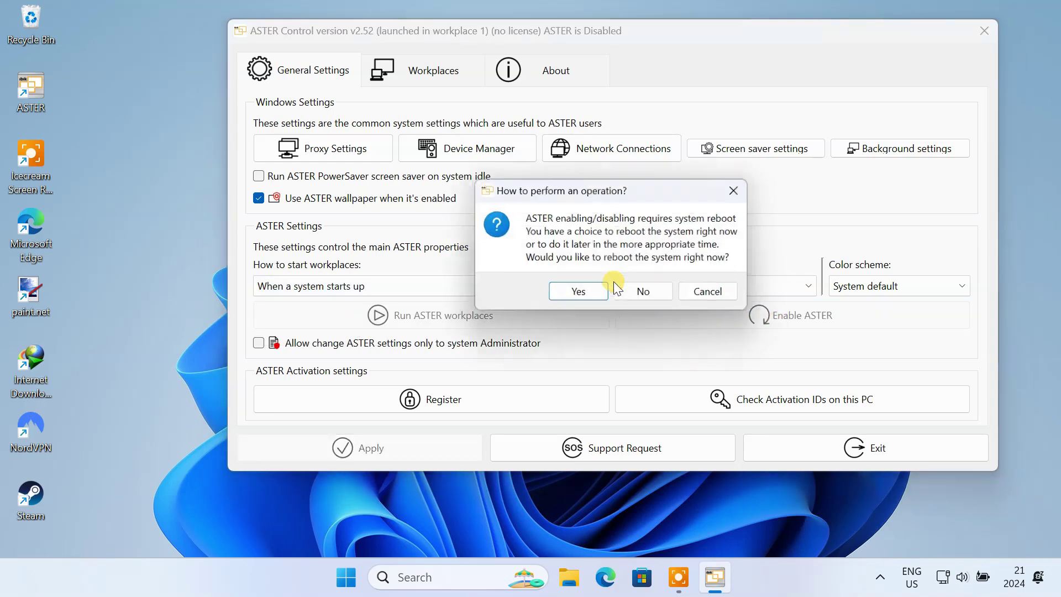
left_click(580, 292)
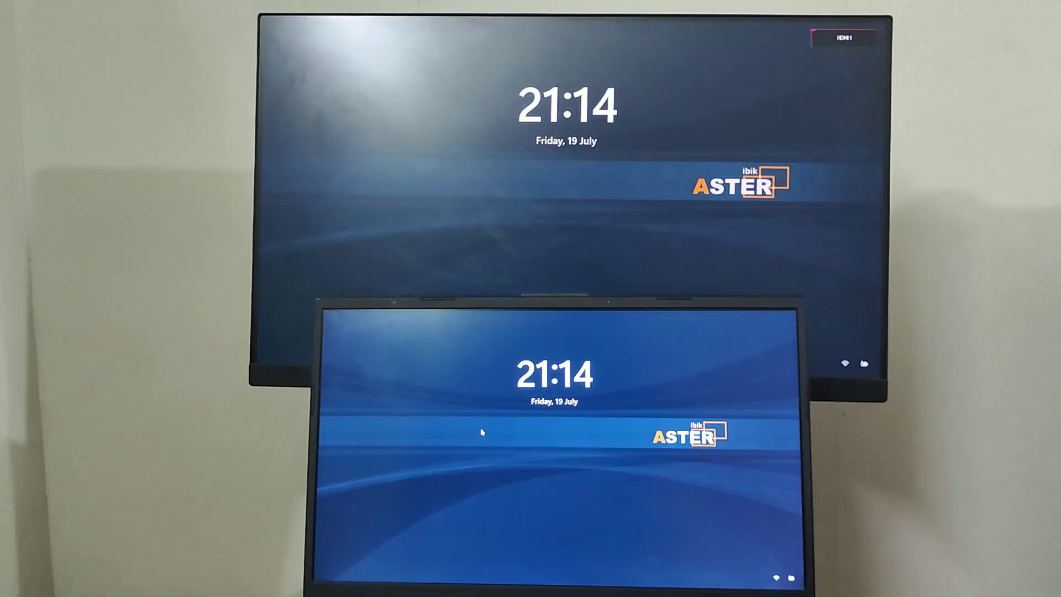
Step: Sign in on the laptop and as the second user on the monitor, then close NordVPN
left_click(481, 432)
type("•••")
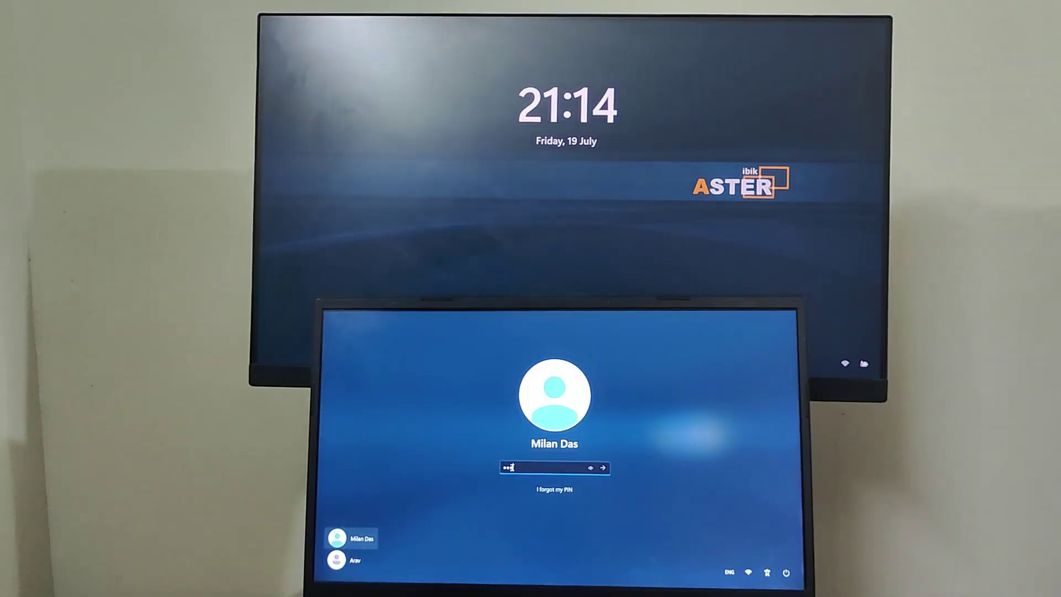
type("•")
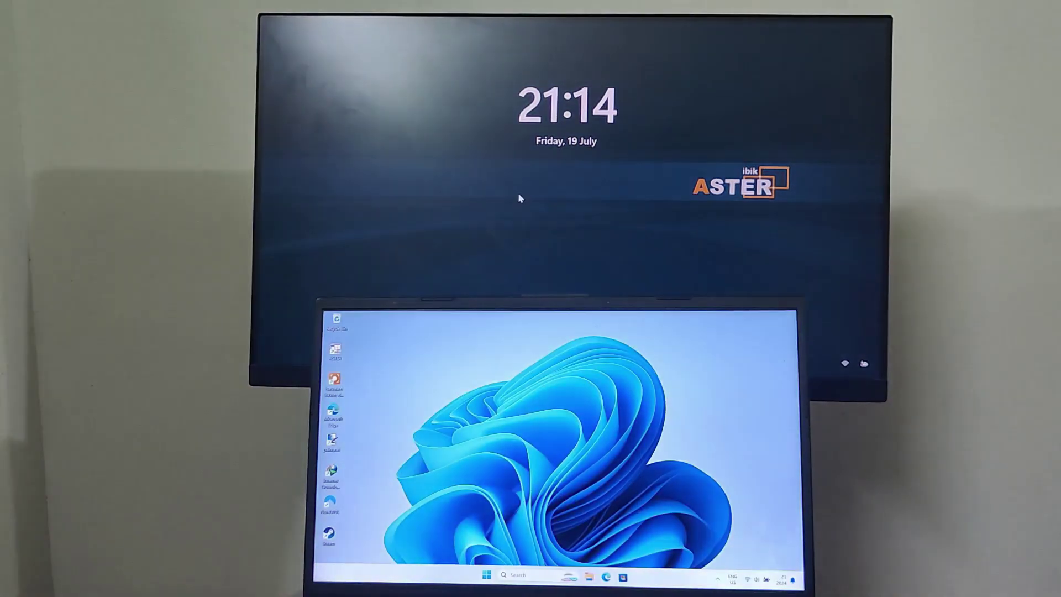
left_click(518, 193)
left_click(286, 338)
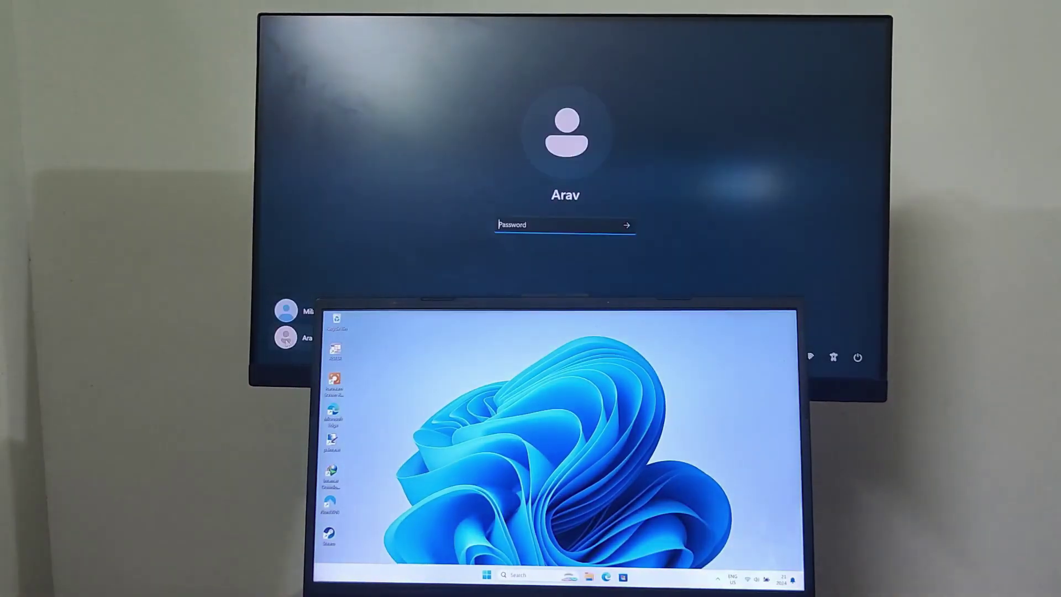
type("•••••")
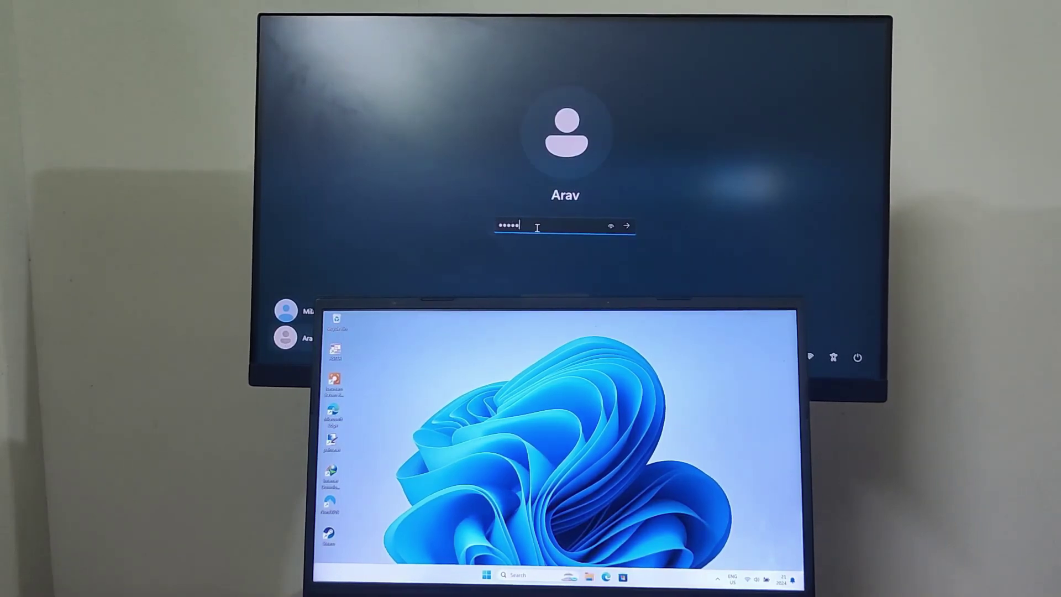
key("Return")
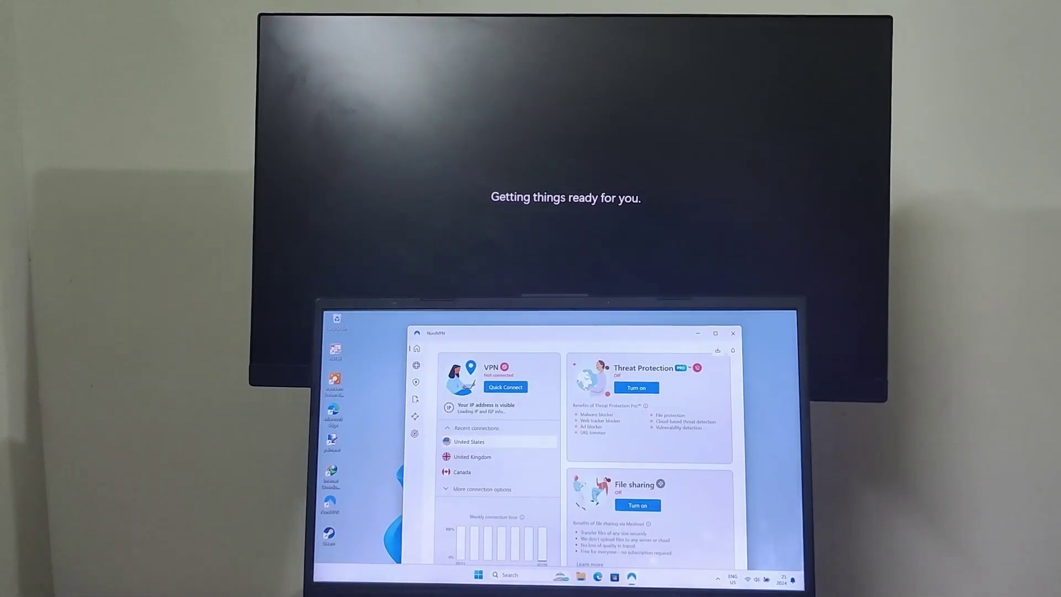
left_click(733, 333)
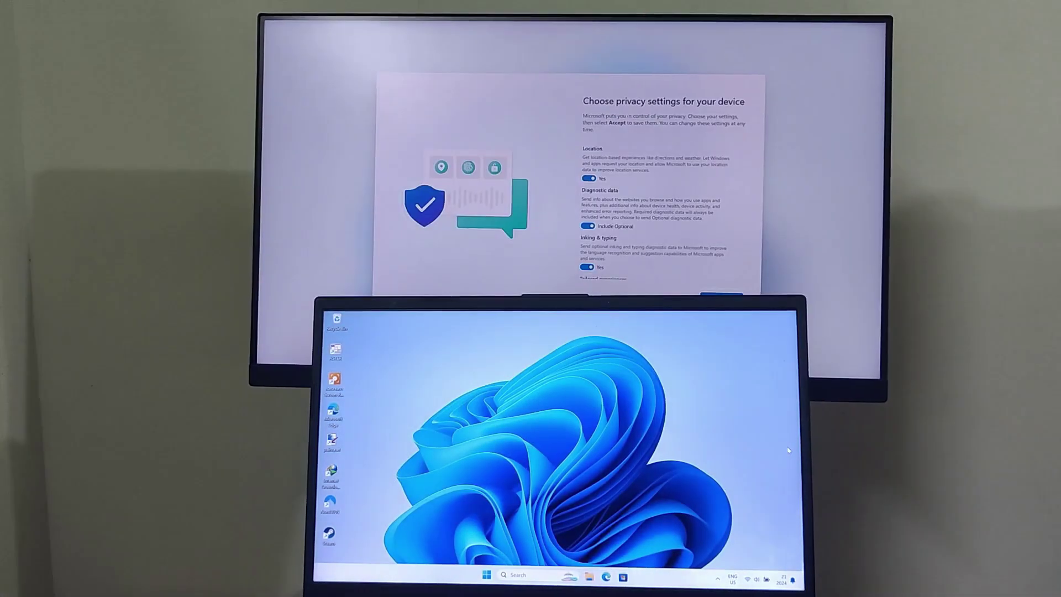
Step: Finish the monitor user's setup and choose a larger display scale in Display settings
scroll(660, 210, "down", 5)
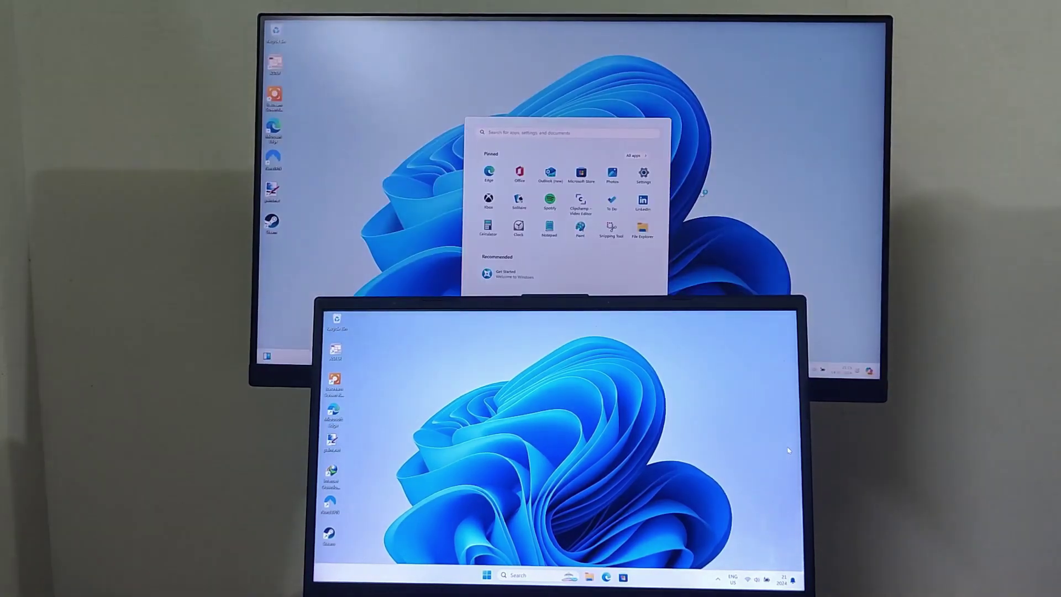
left_click(593, 128)
right_click(592, 128)
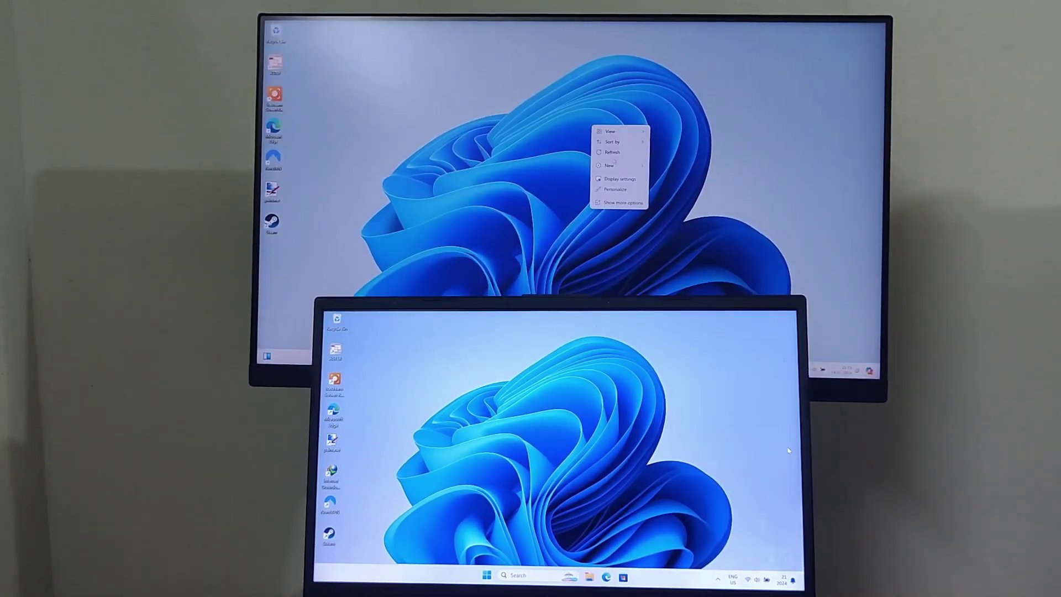
left_click(619, 179)
left_click(616, 170)
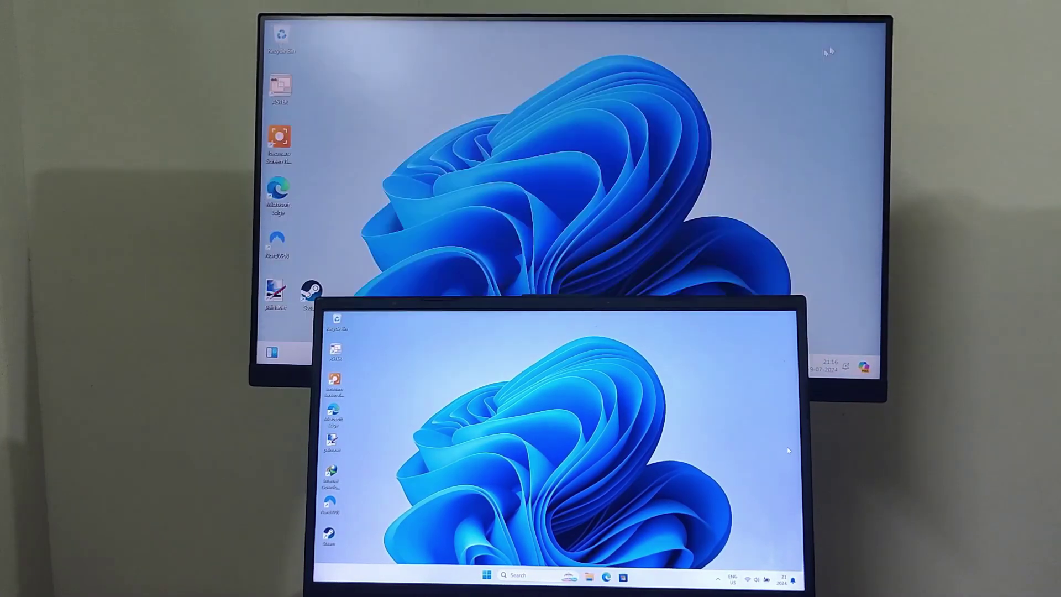
Step: Apply the lake landscape theme in Personalization and close Settings
right_click(458, 93)
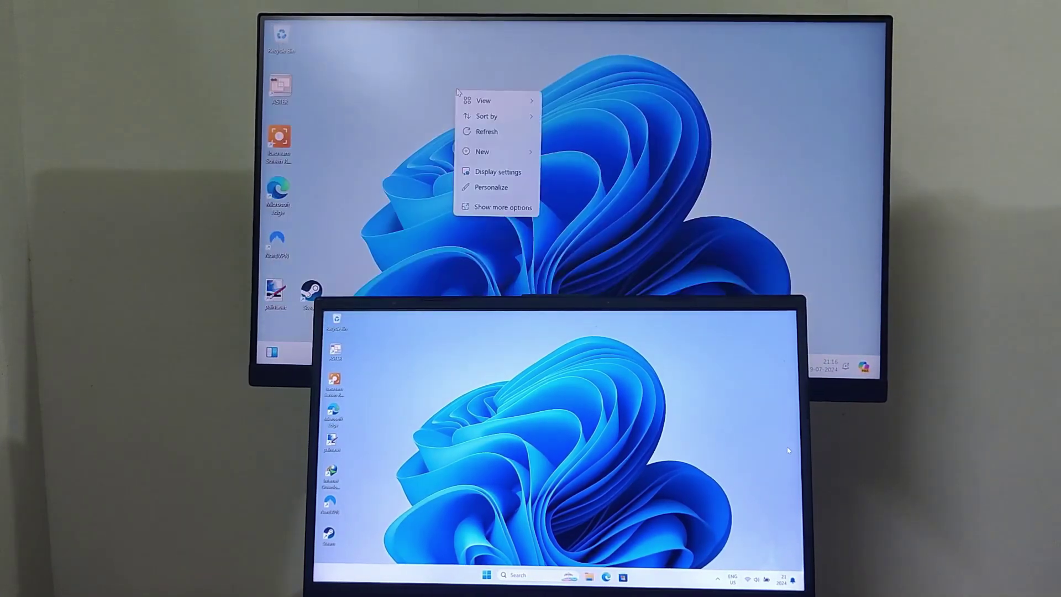
left_click(508, 188)
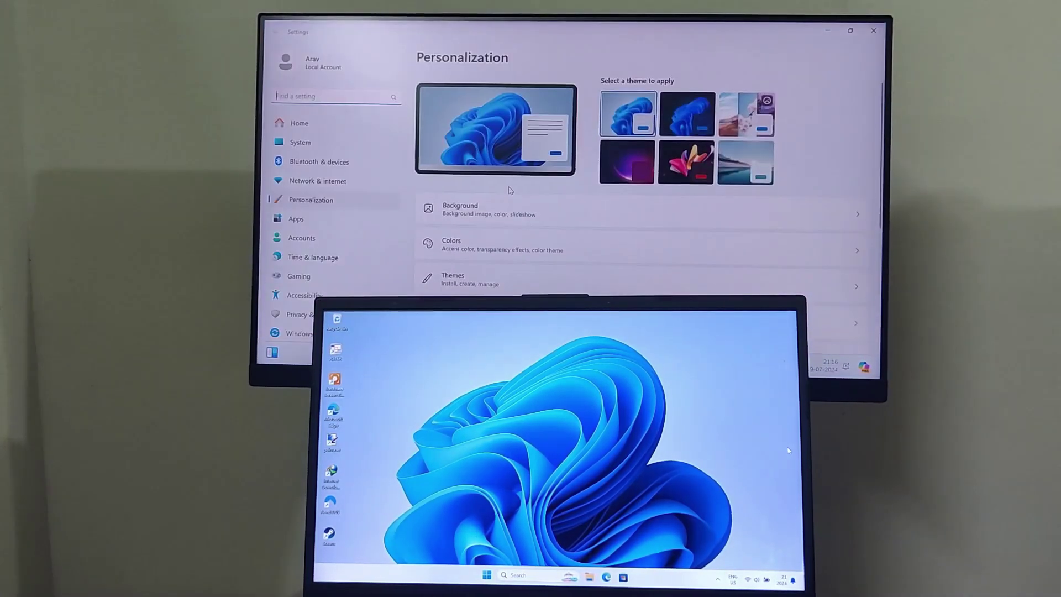
left_click(747, 162)
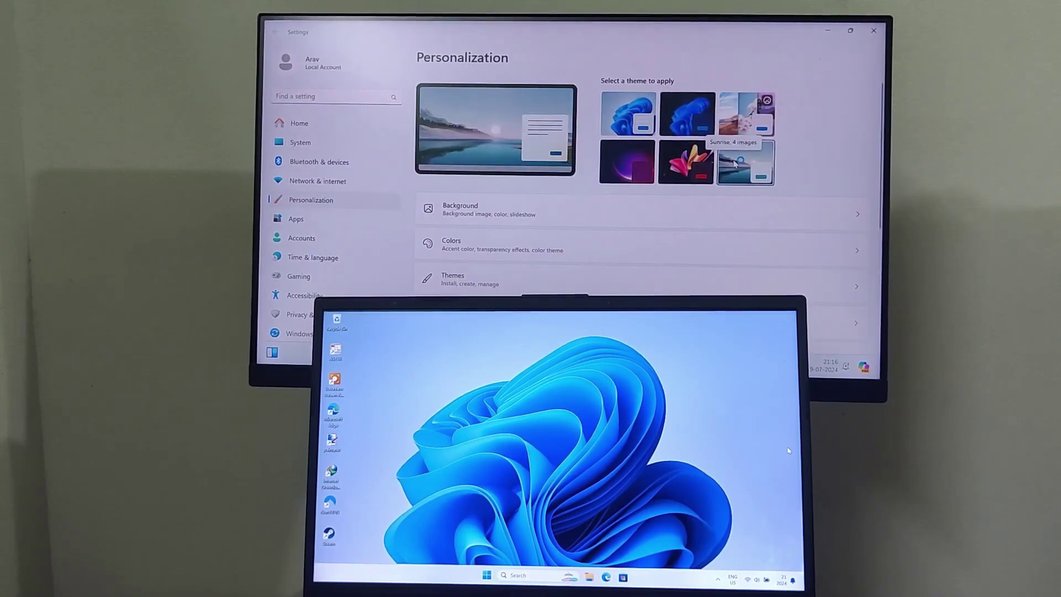
left_click(874, 31)
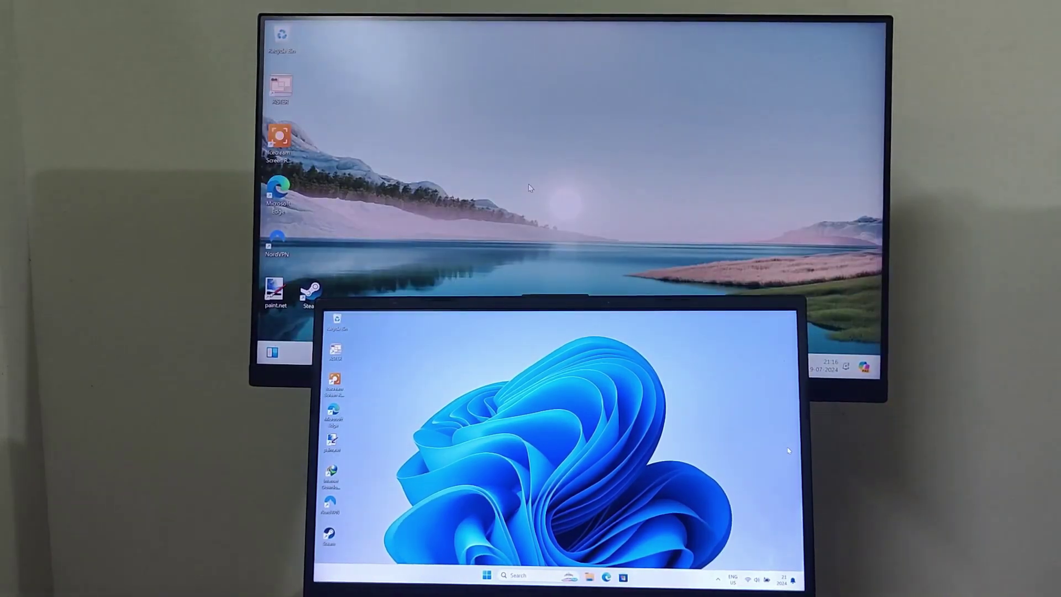
Step: Launch Microsoft Edge on the monitor and move past its first setup pages
double_click(278, 188)
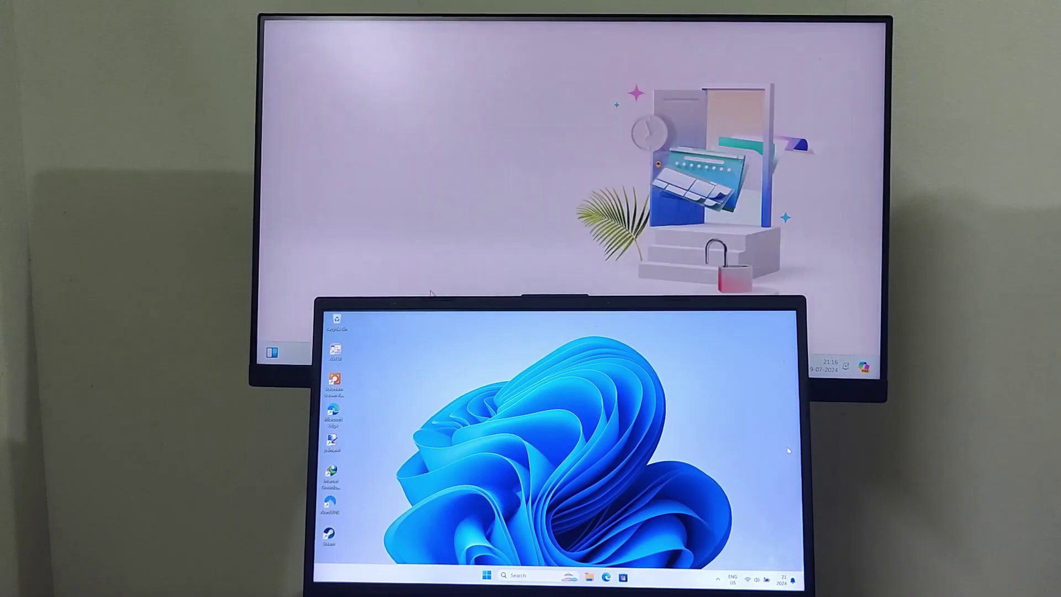
left_click(432, 294)
left_click(408, 292)
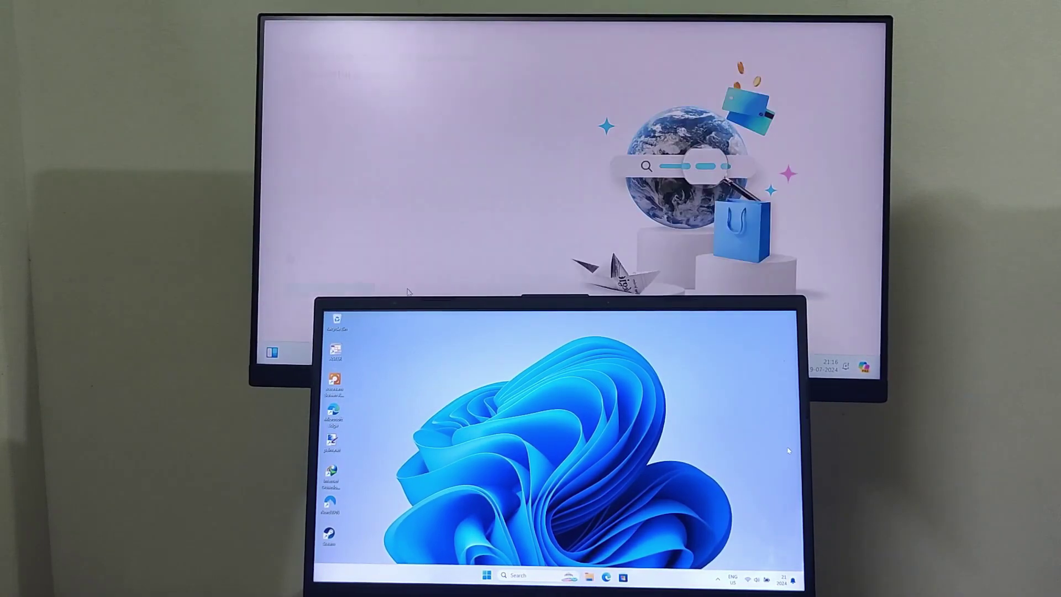
Step: Skip Edge's remaining setup pages to a new tab, then close Edge with Alt+F4
left_click(353, 290)
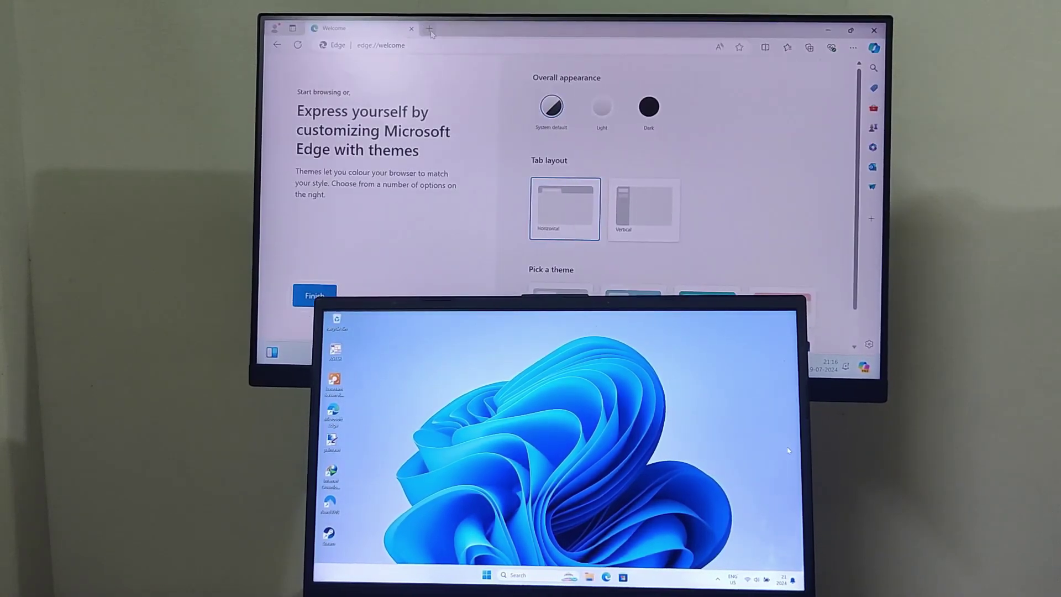
left_click(431, 31)
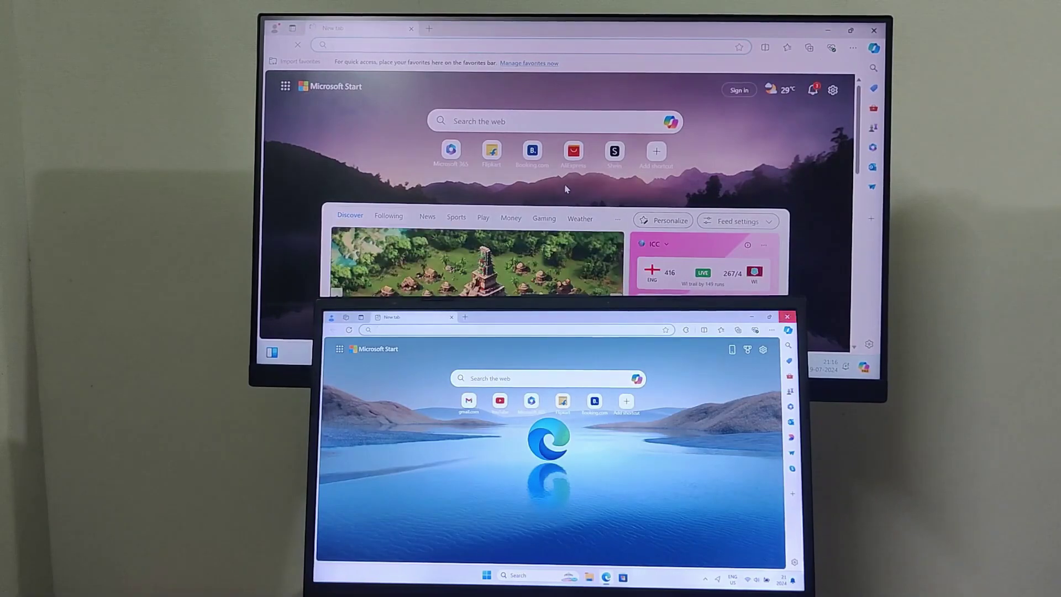
key("alt+F4")
key("alt+F4")
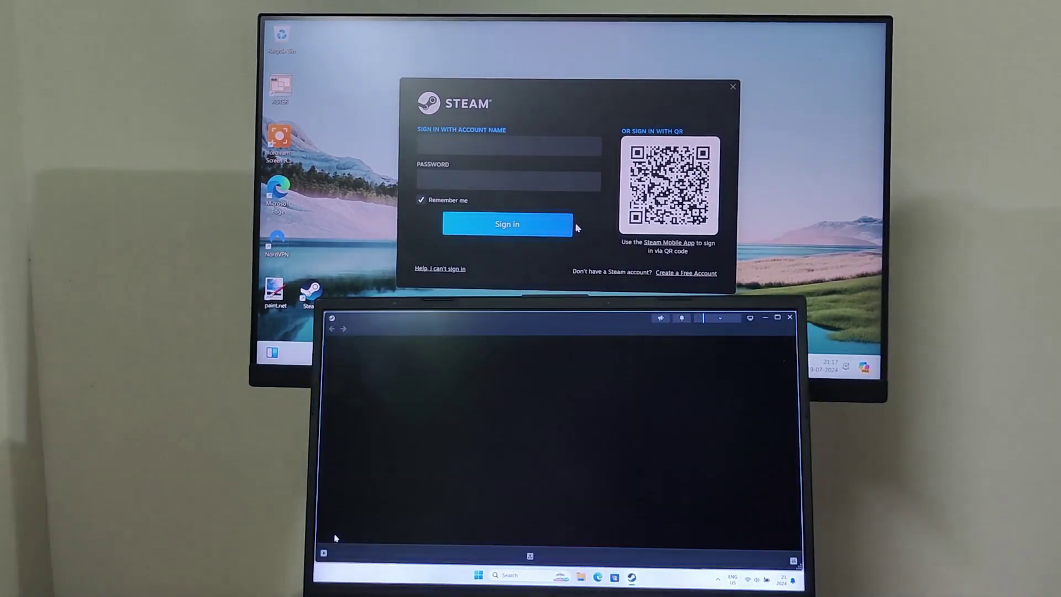
Step: View and scroll through the laptop user's Steam game library
mouse_move(373, 336)
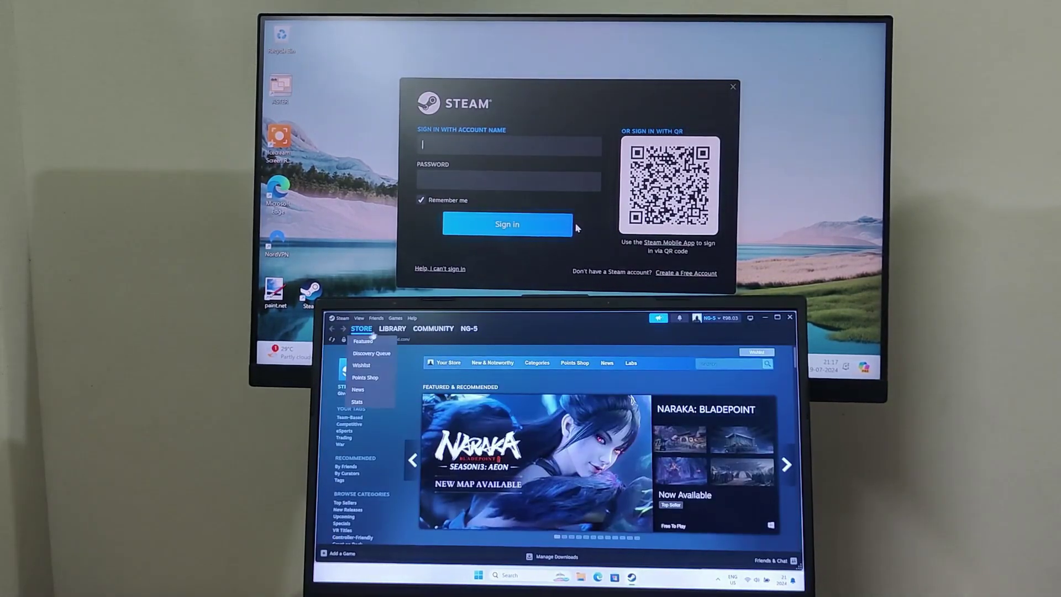
left_click(392, 328)
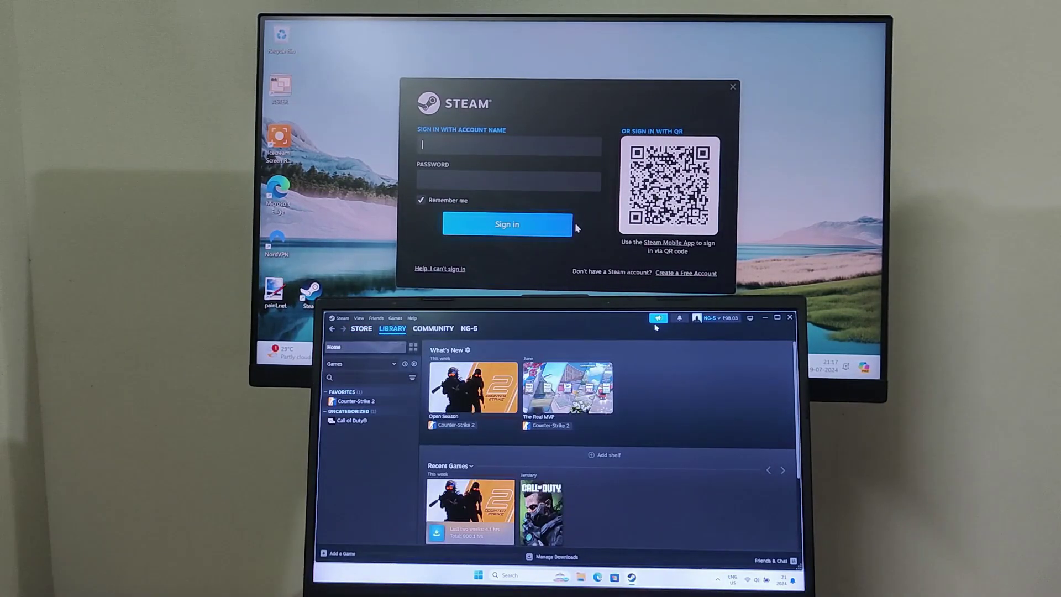
scroll(608, 442, "down", 3)
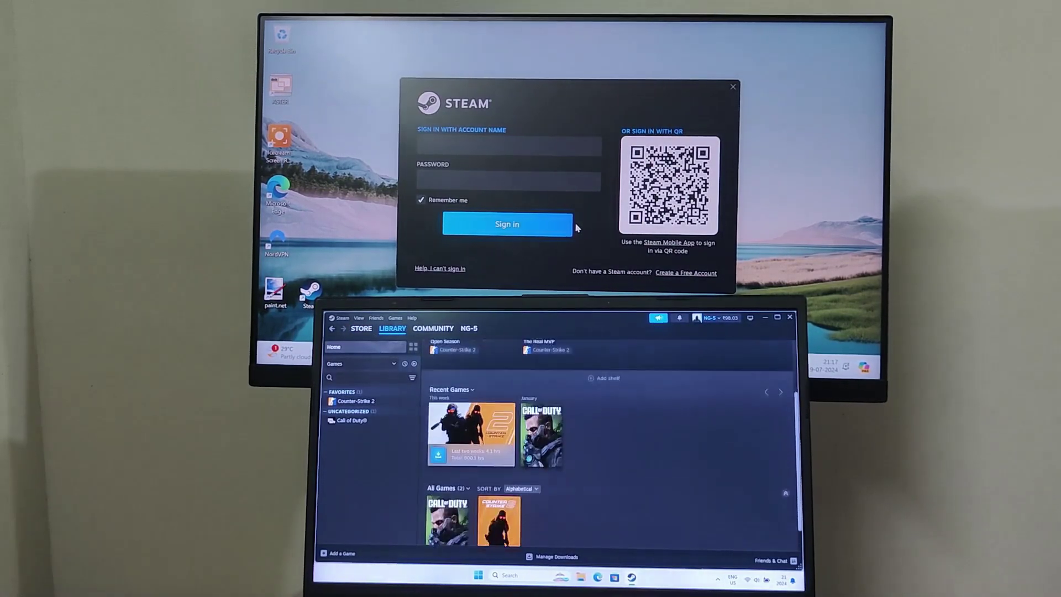
Step: Close the laptop's Steam window and its Norland promotion popup, then open File Explorer
left_click(790, 317)
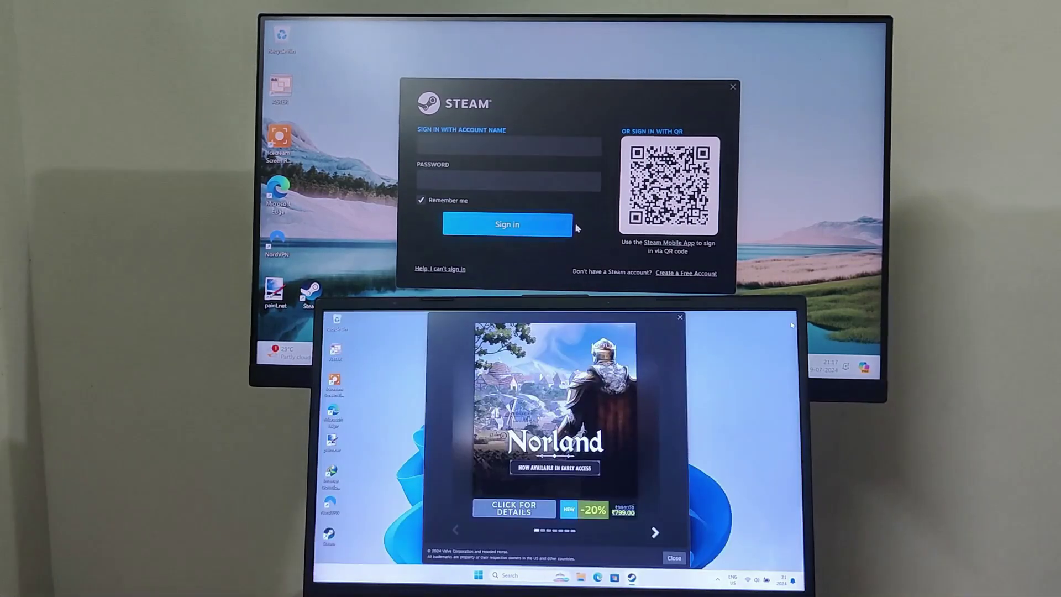
left_click(680, 317)
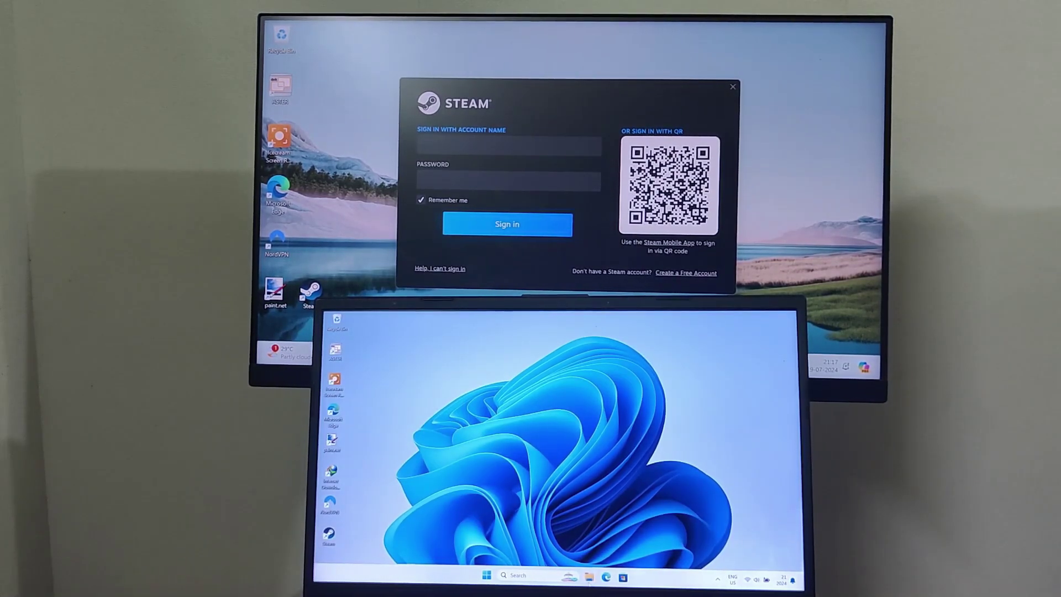
left_click(589, 578)
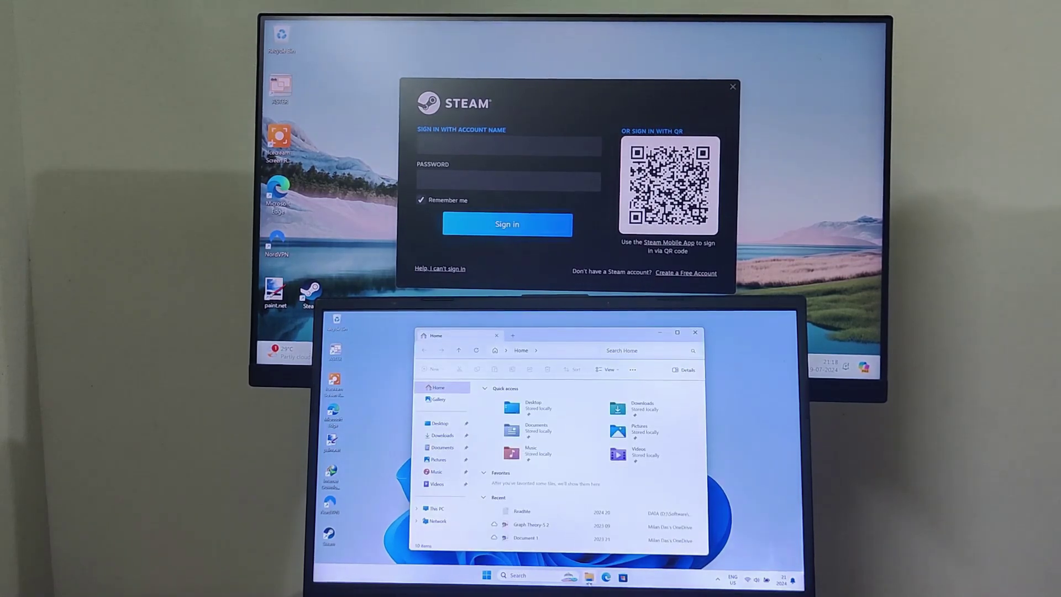
Step: View the laptop's drives under This PC, then close Explorer and the monitor's Steam sign-in
left_click(437, 508)
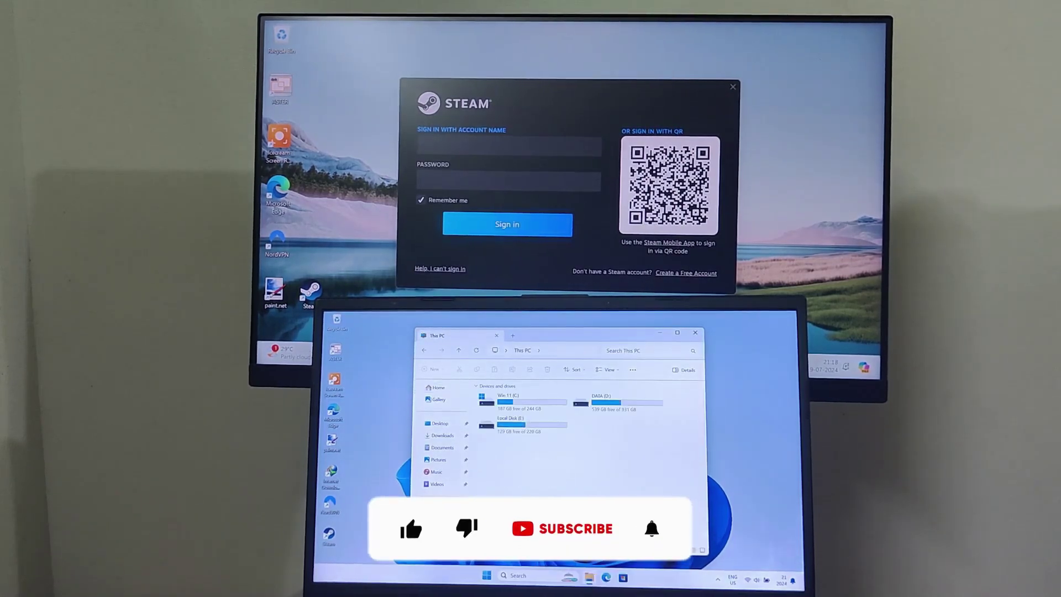
left_click(694, 333)
left_click(733, 87)
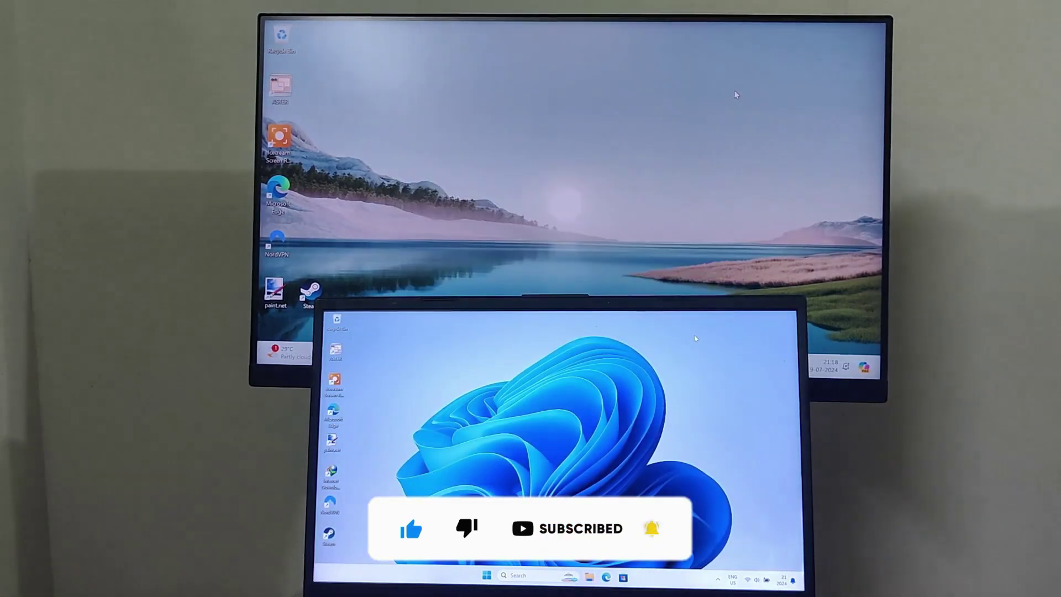